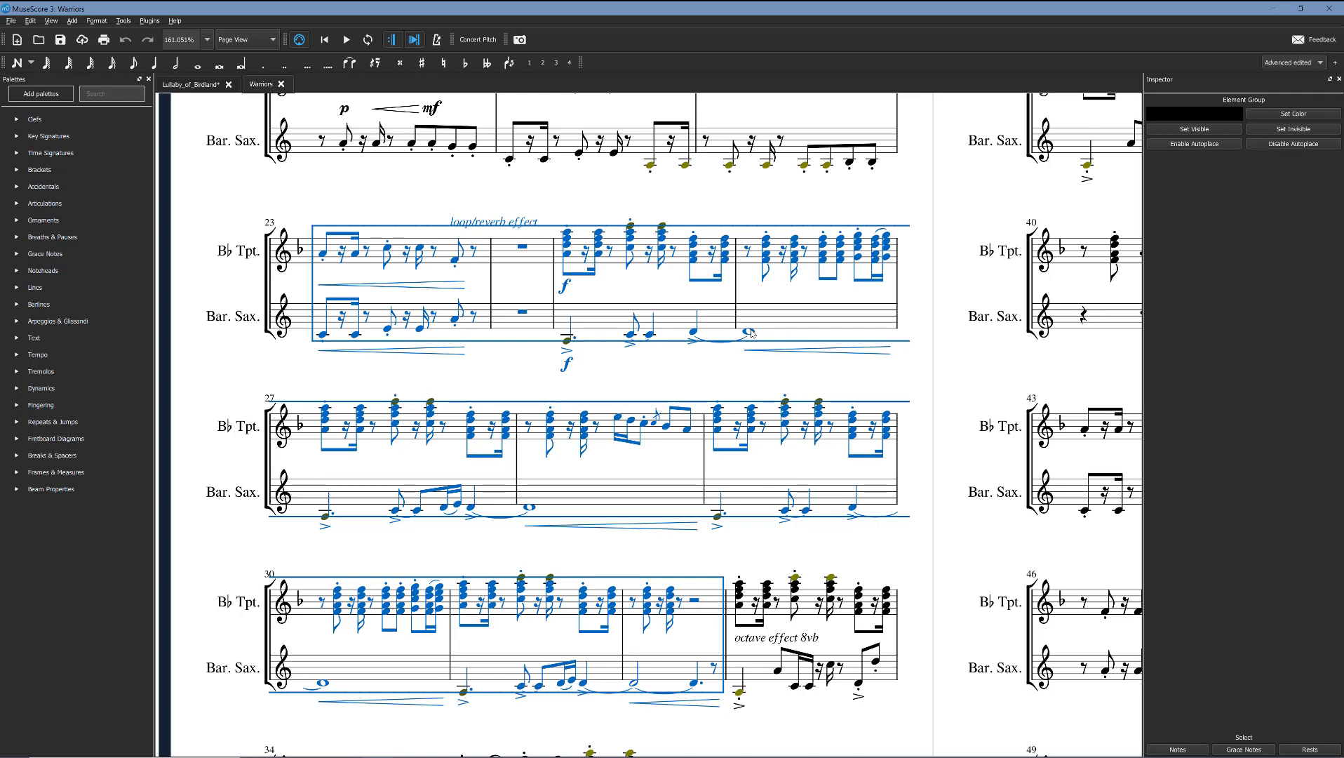
Select every note with the same note name, D, replacing the current selection.
mouse_move(812, 454)
click(981, 494)
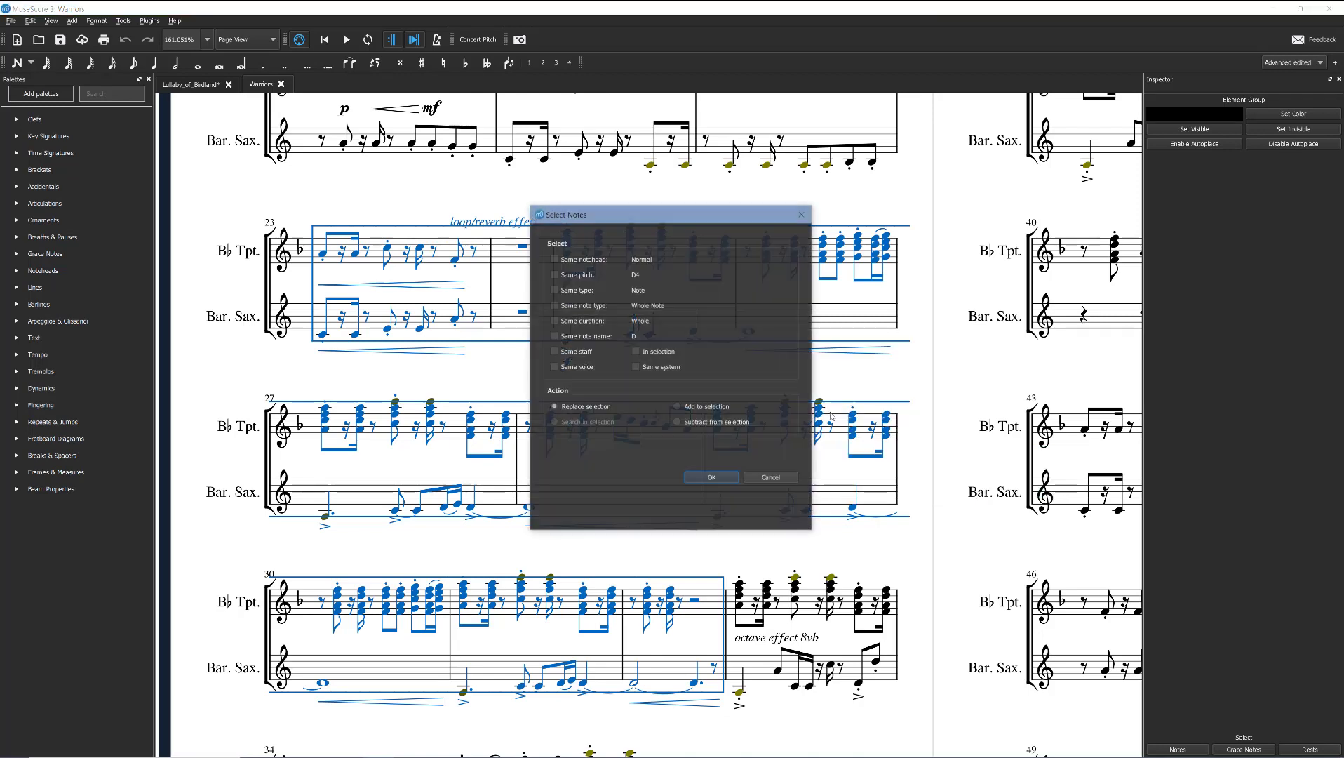
click(578, 337)
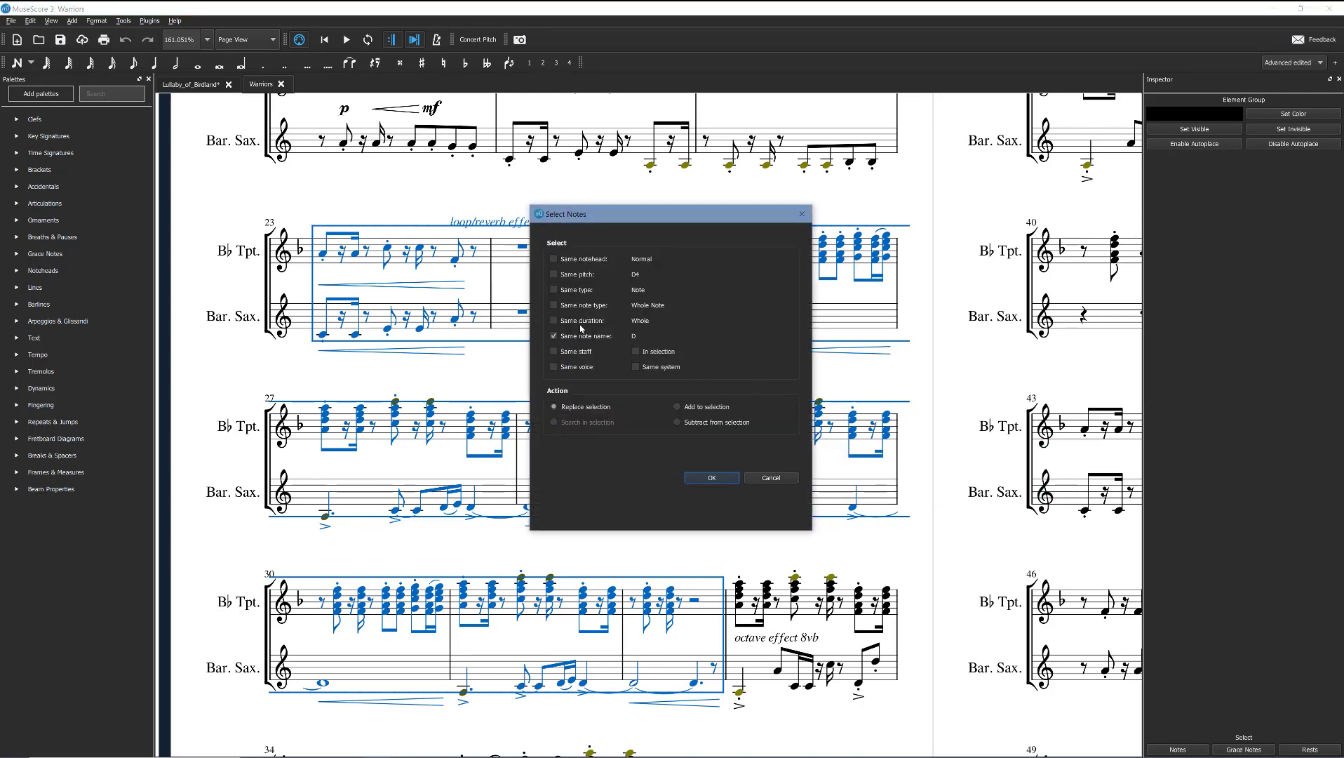
click(724, 477)
Hide the Baritone Saxophone part of the Warriors score through the instrument list.
scroll(659, 440, down, 7)
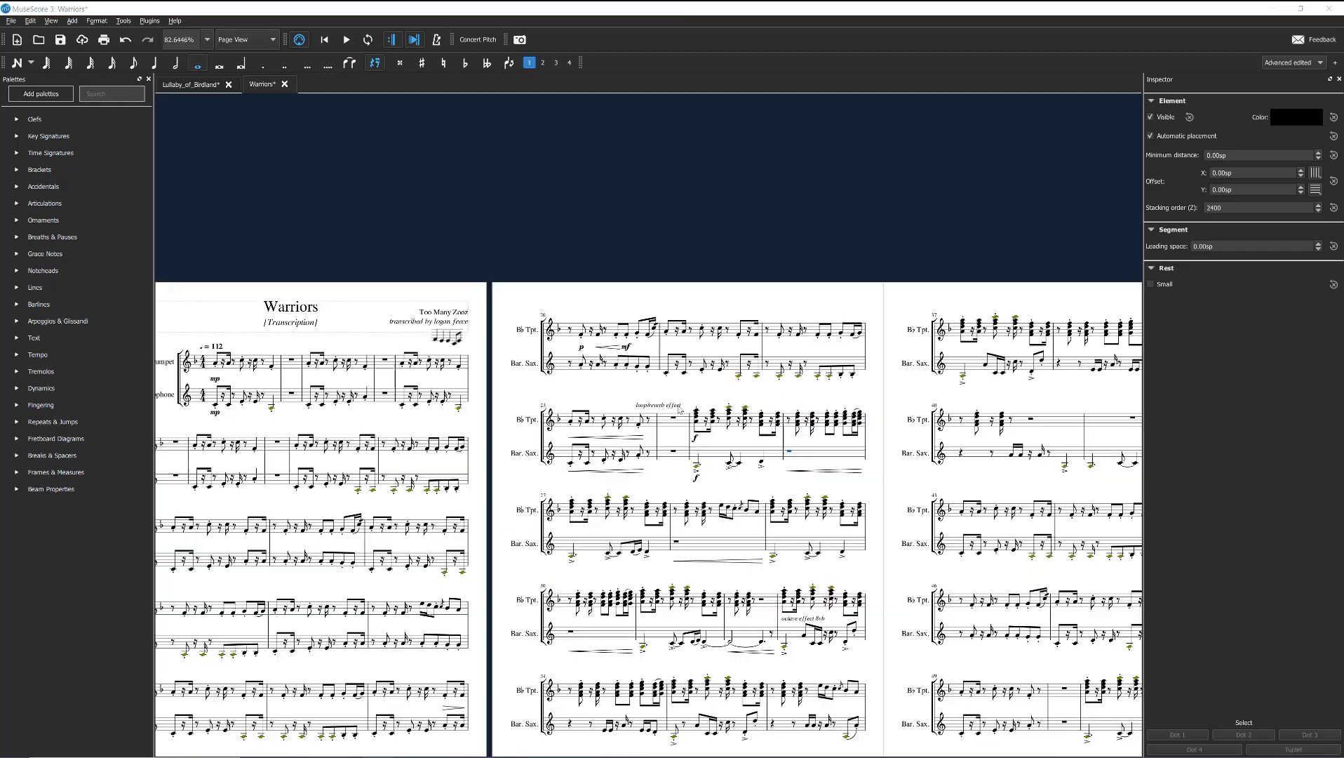
key(i)
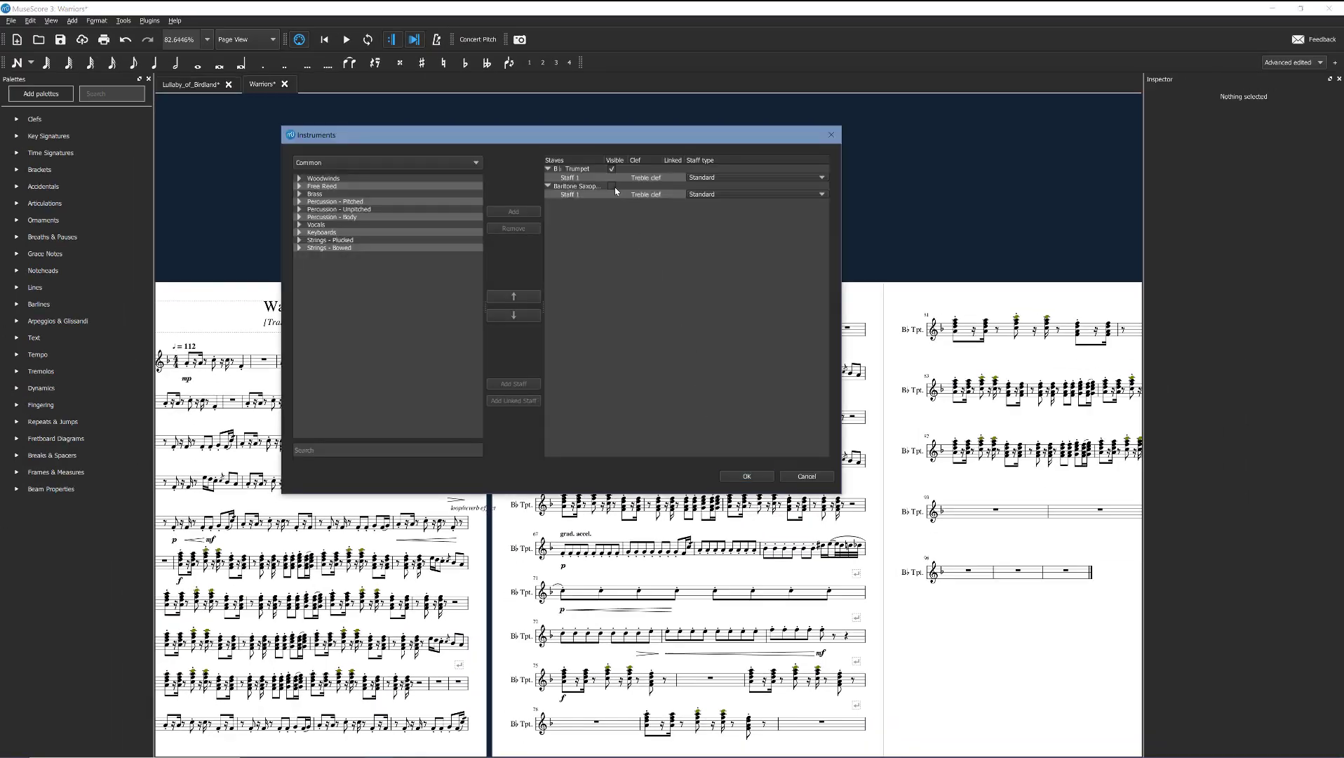
click(746, 477)
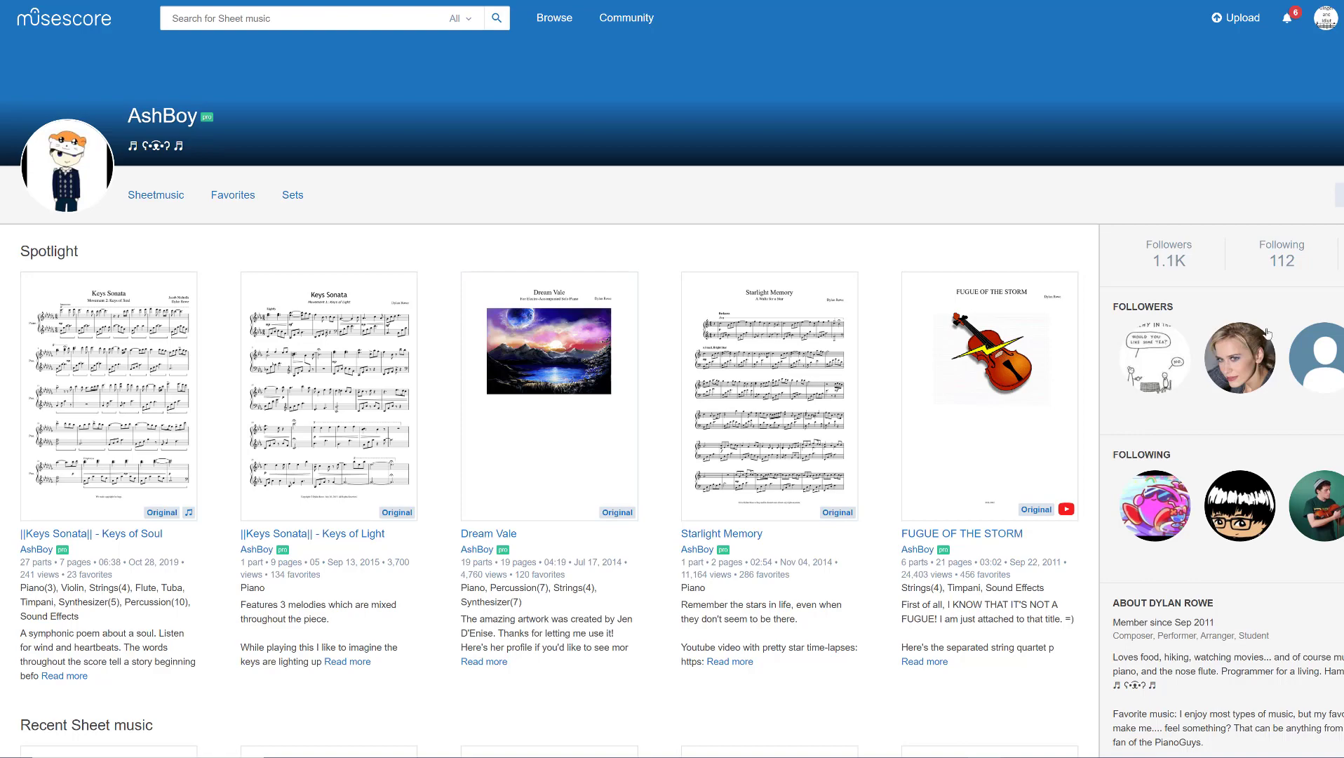
Open the FUGUE OF THE STORM score and make its hidden Horn instrument visible.
click(962, 341)
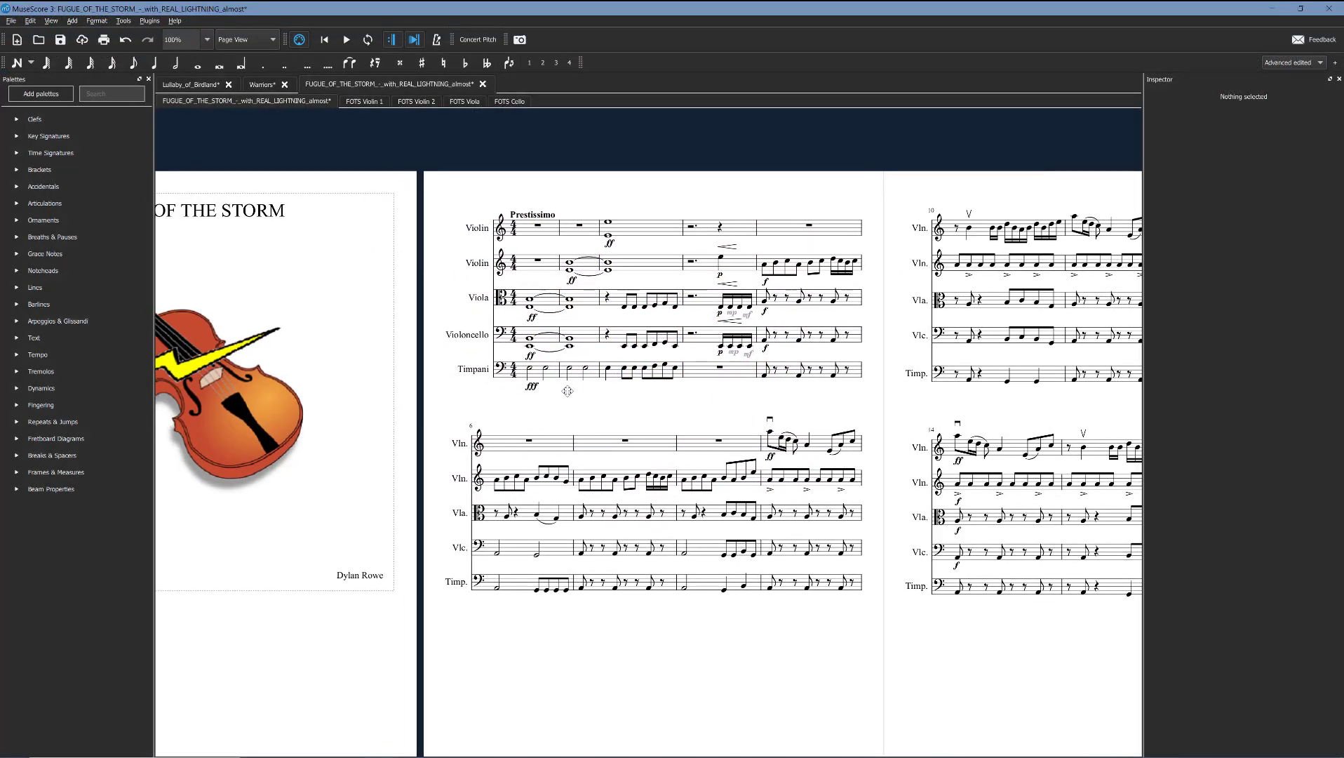
key(i)
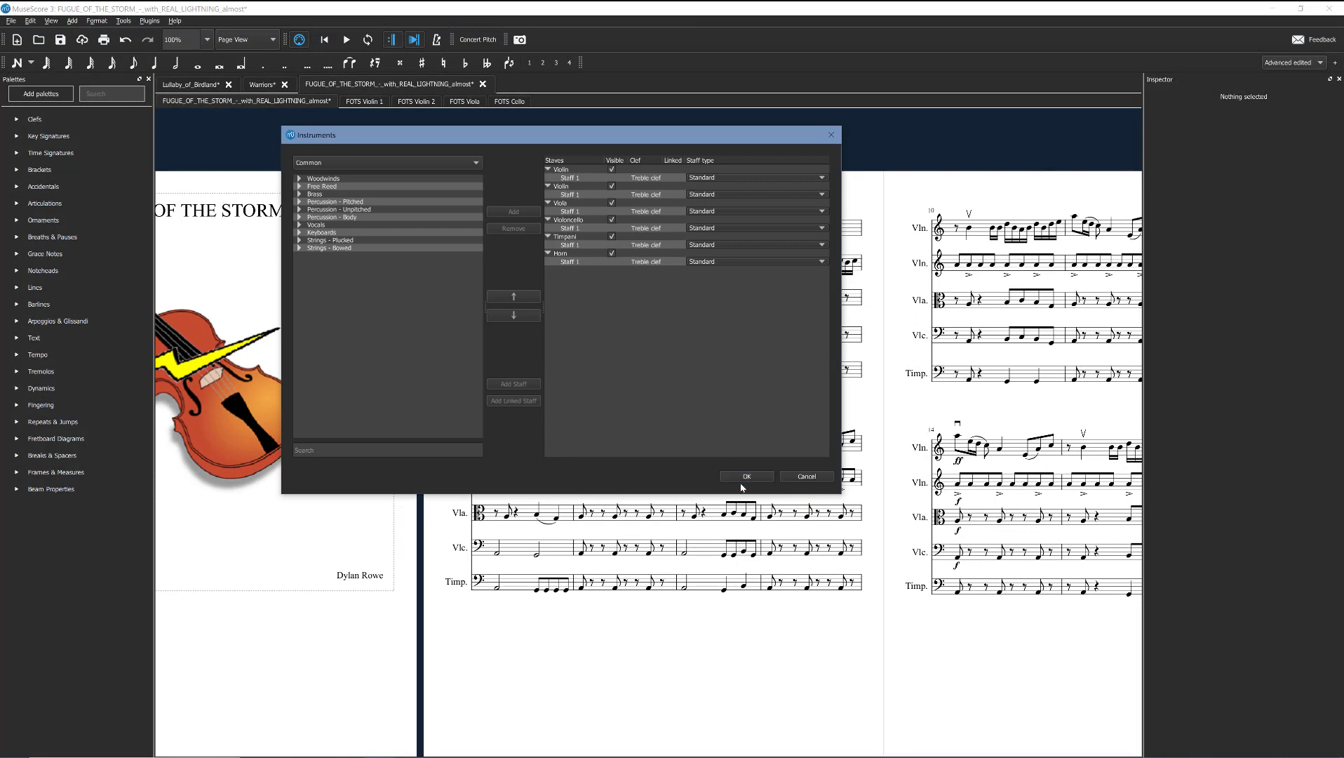
click(747, 477)
Select the first four measures of the Thunder staff.
click(544, 404)
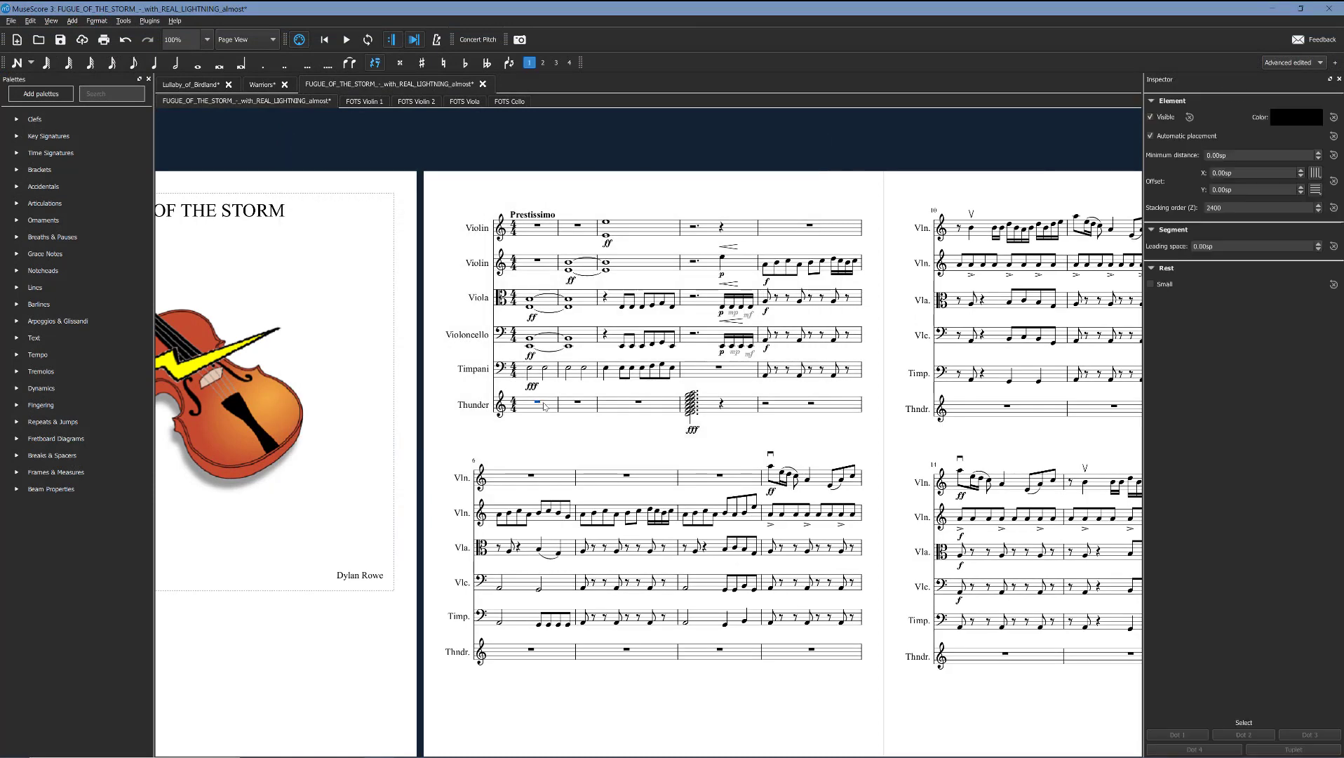
shift+click(742, 414)
scroll(708, 424, left, 2)
scroll(595, 412, up, 7)
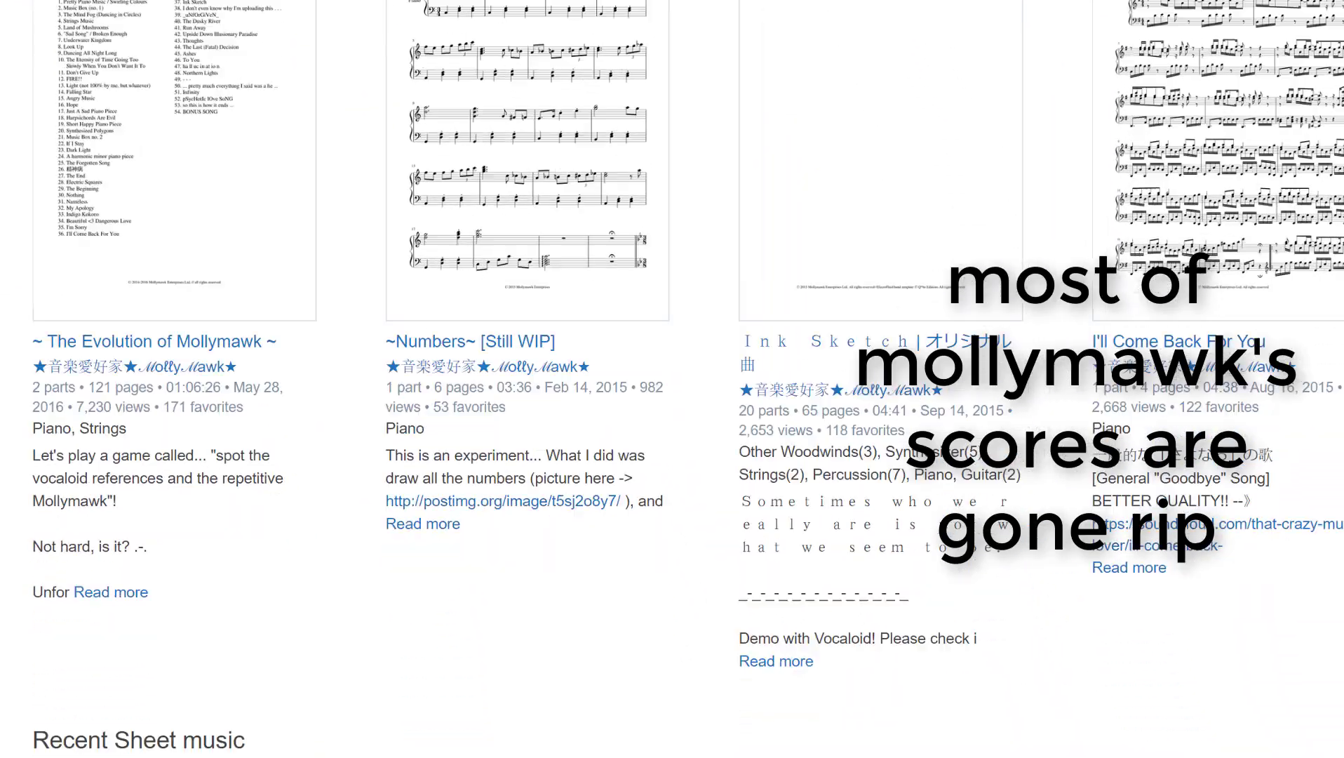
Select the first three measures of both Piano staves in the big band score.
scroll(672, 378, down, 2)
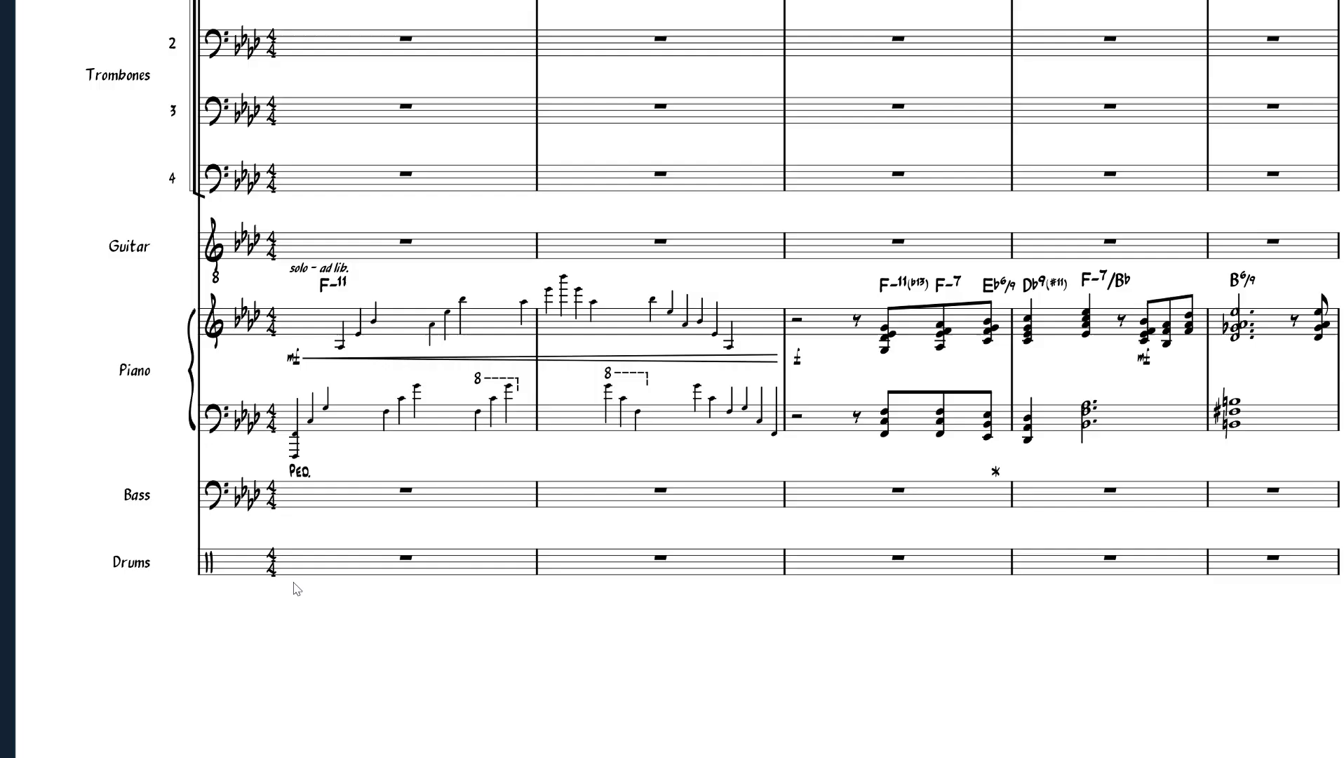
click(314, 327)
shift+click(916, 429)
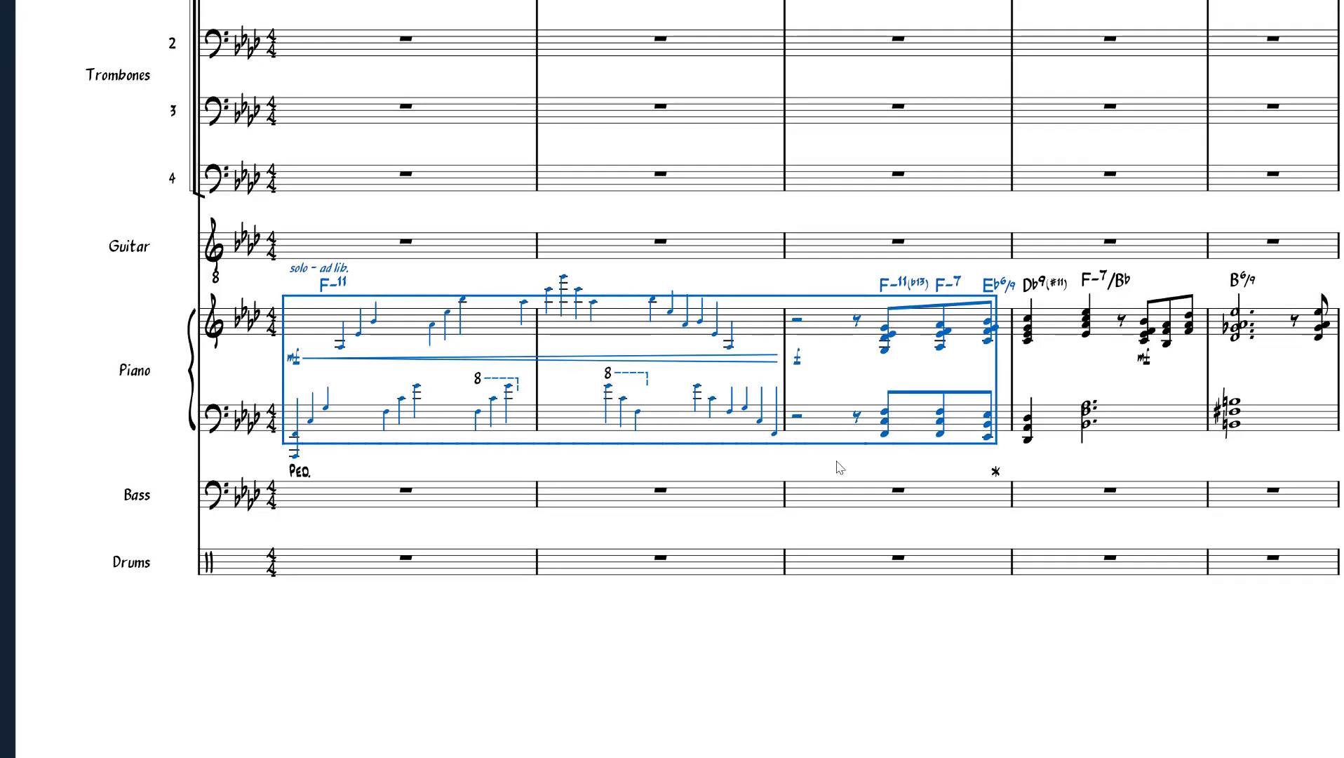
Make the hidden second Piano part below the Drums visible in the score.
key(i)
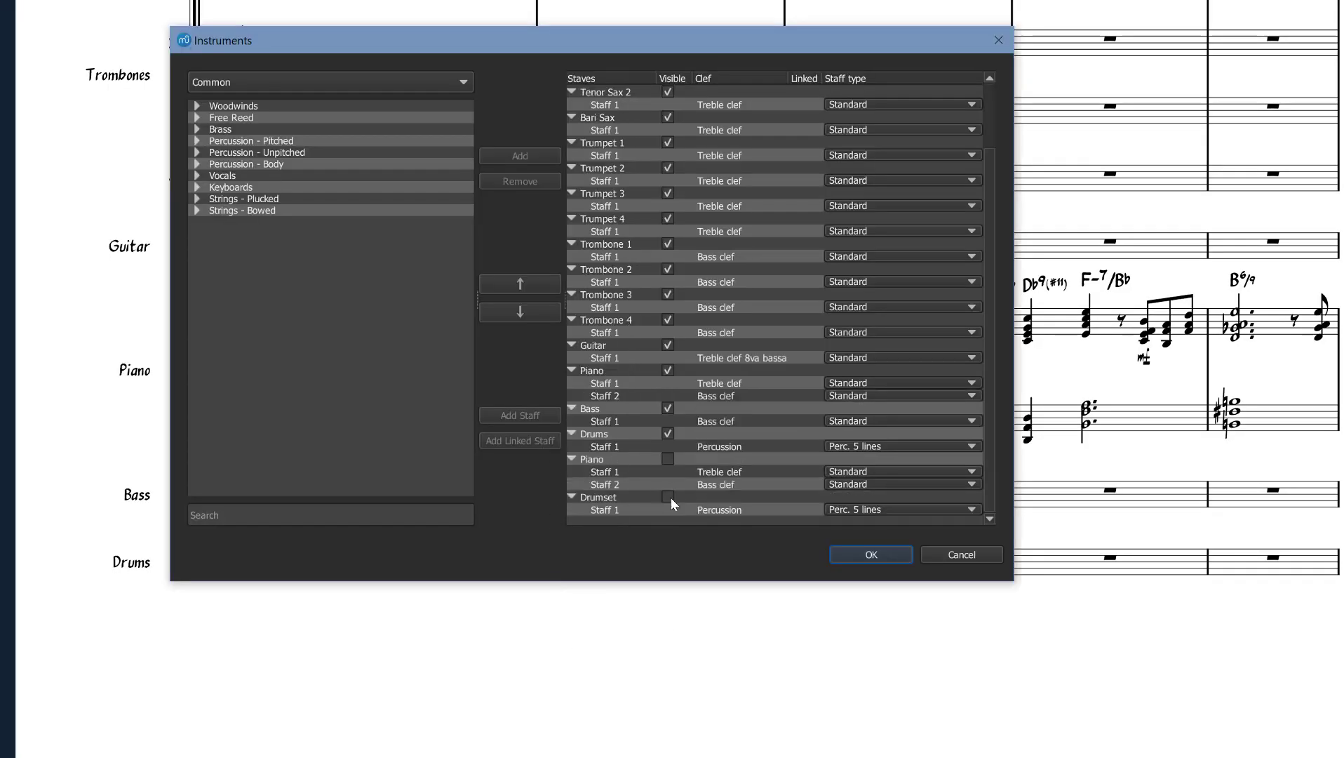
click(871, 556)
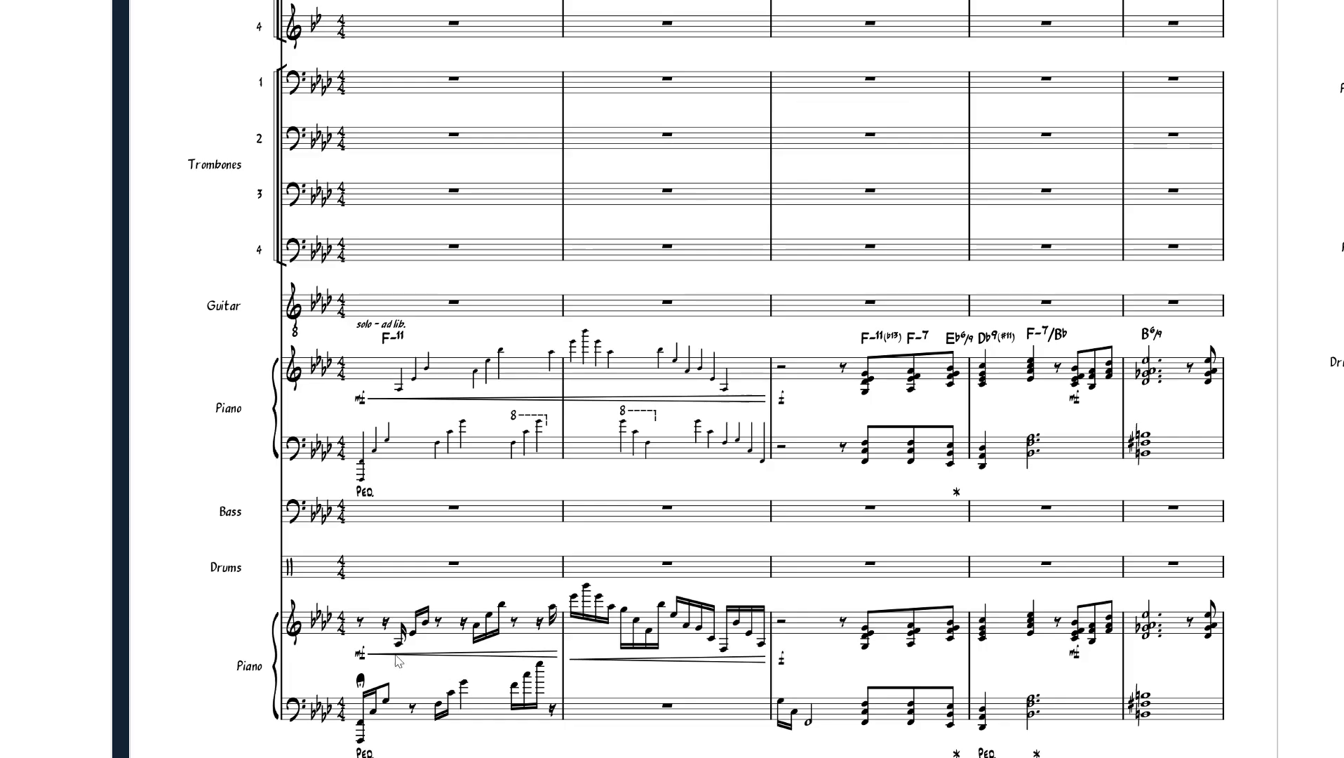
click(814, 633)
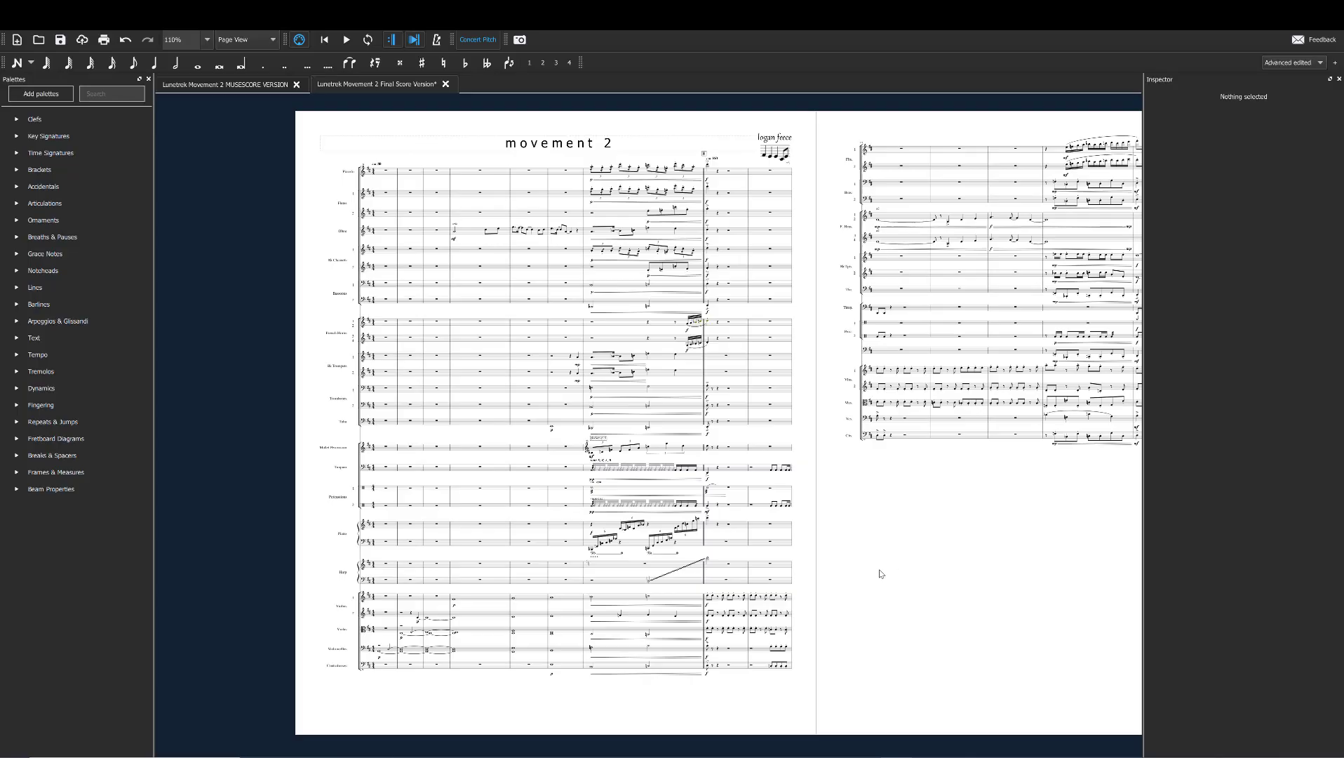
Make the last hidden Viola part of the Lunetrek Movement 2 score visible through the instrument list.
key(i)
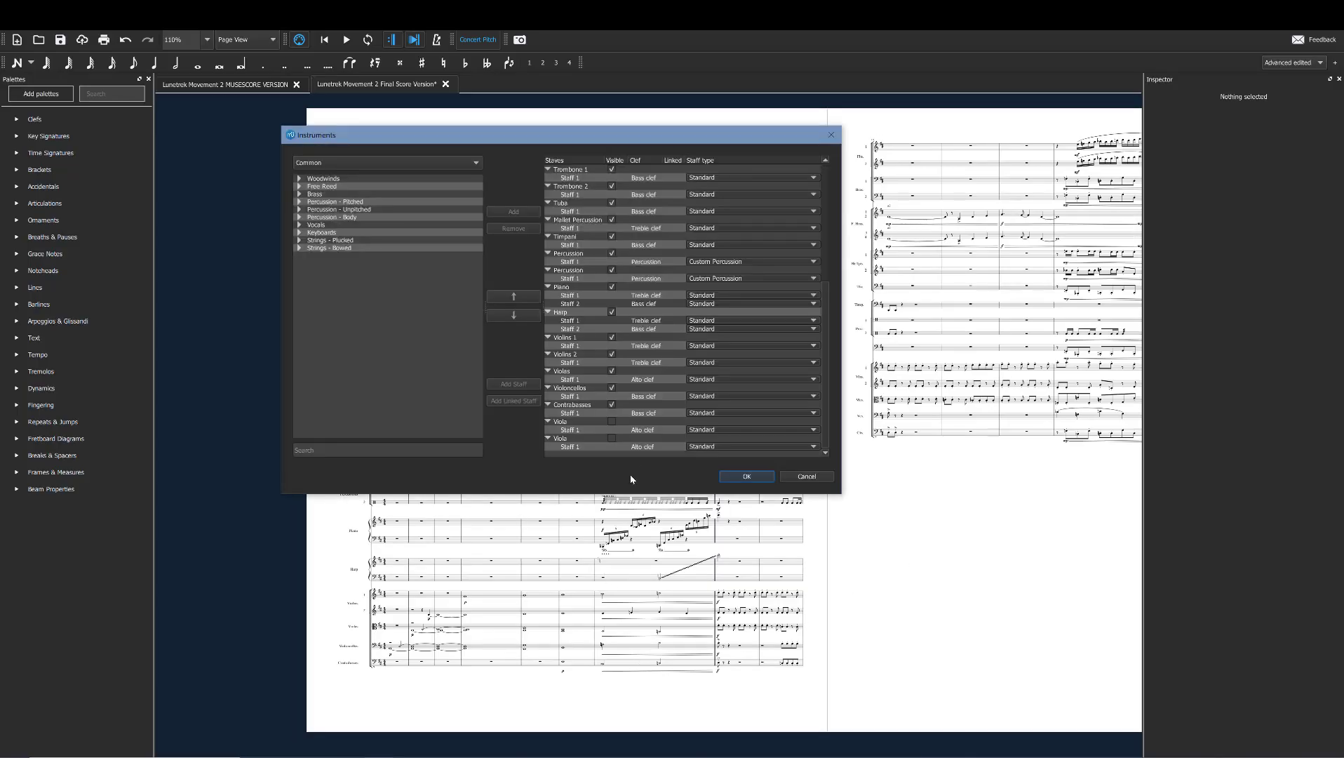
click(612, 437)
click(740, 476)
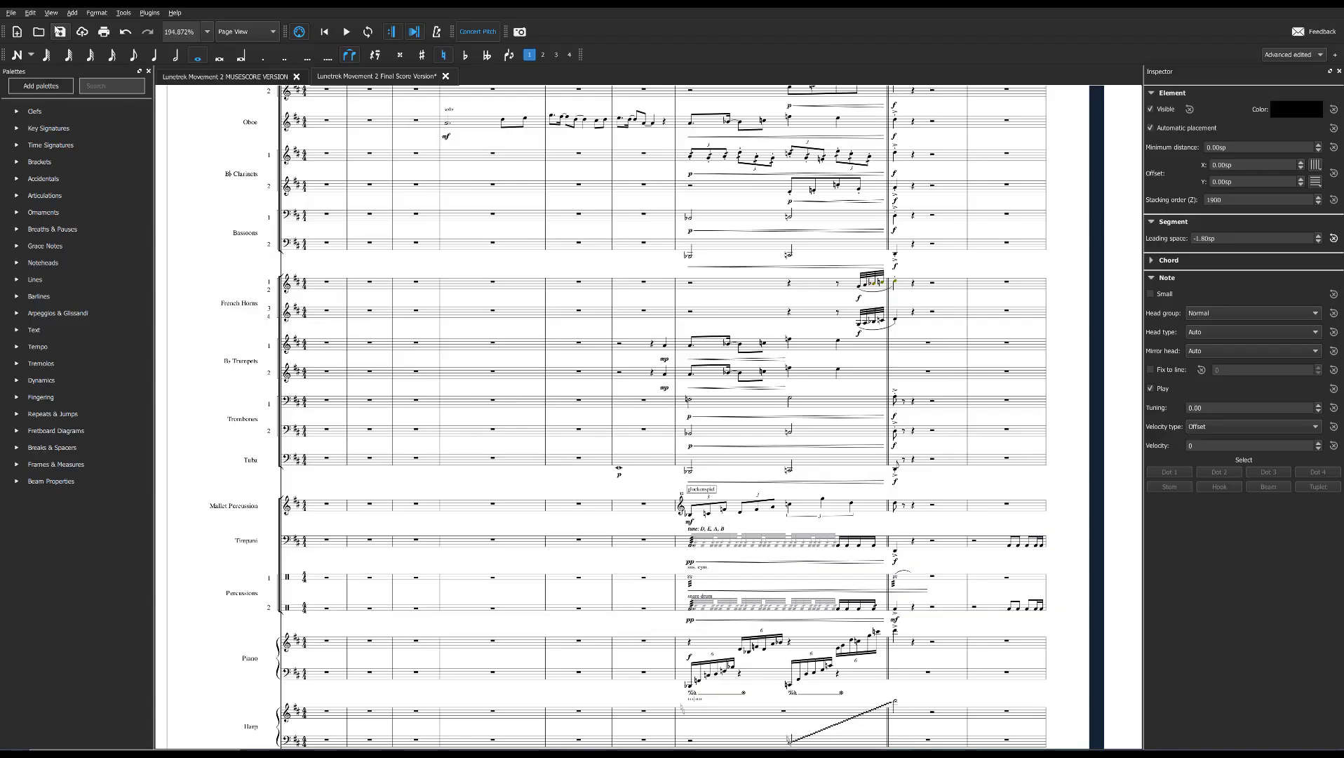
Load the ViolinsShort.sf2 SoundFont into the synthesizer's Fluid section.
click(58, 12)
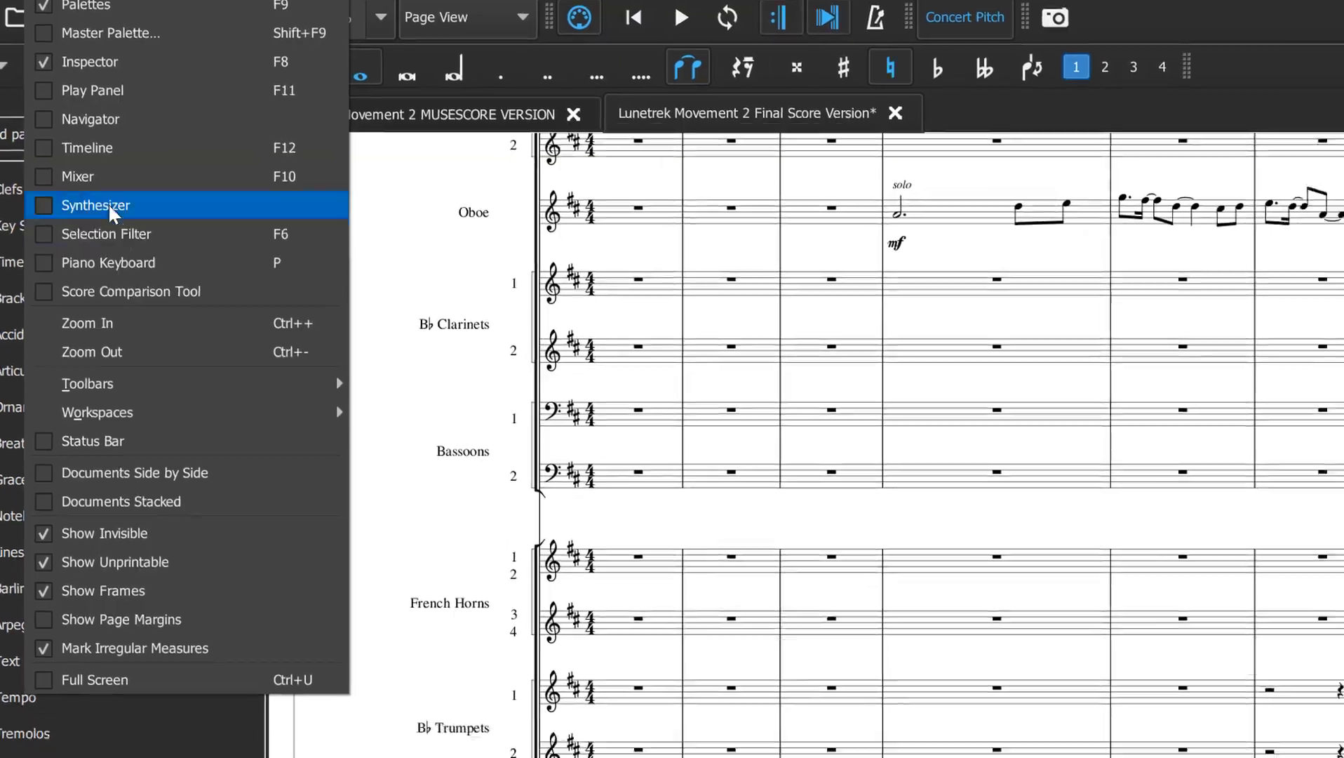
click(142, 212)
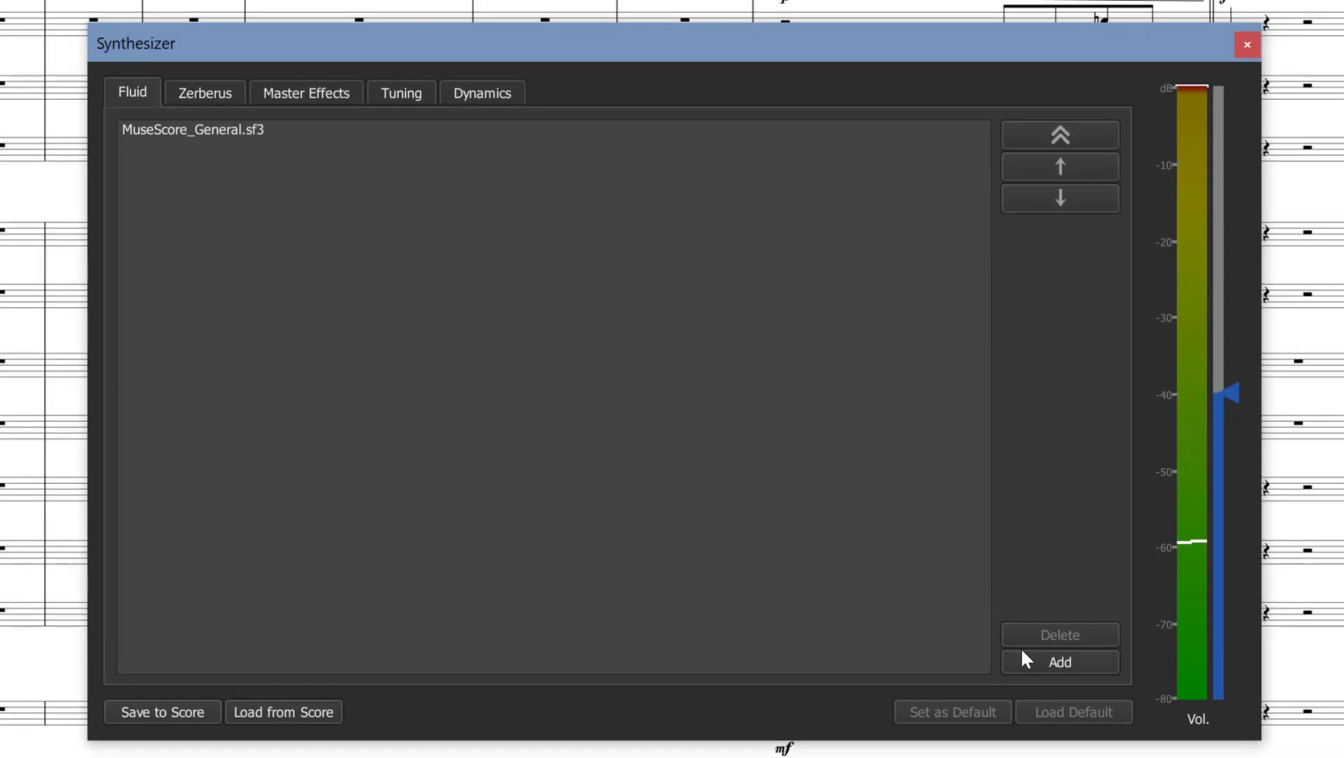
click(1023, 660)
drag(859, 301, 836, 555)
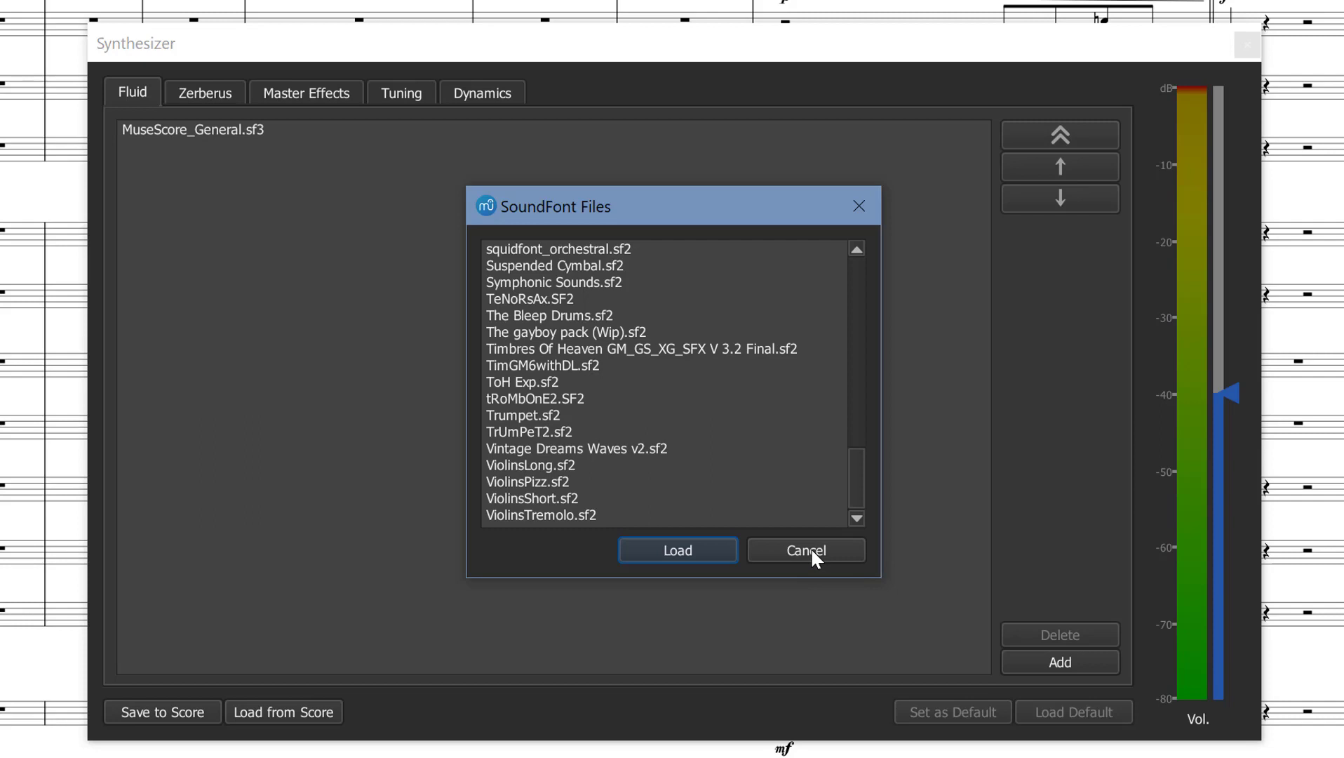
click(738, 498)
click(717, 550)
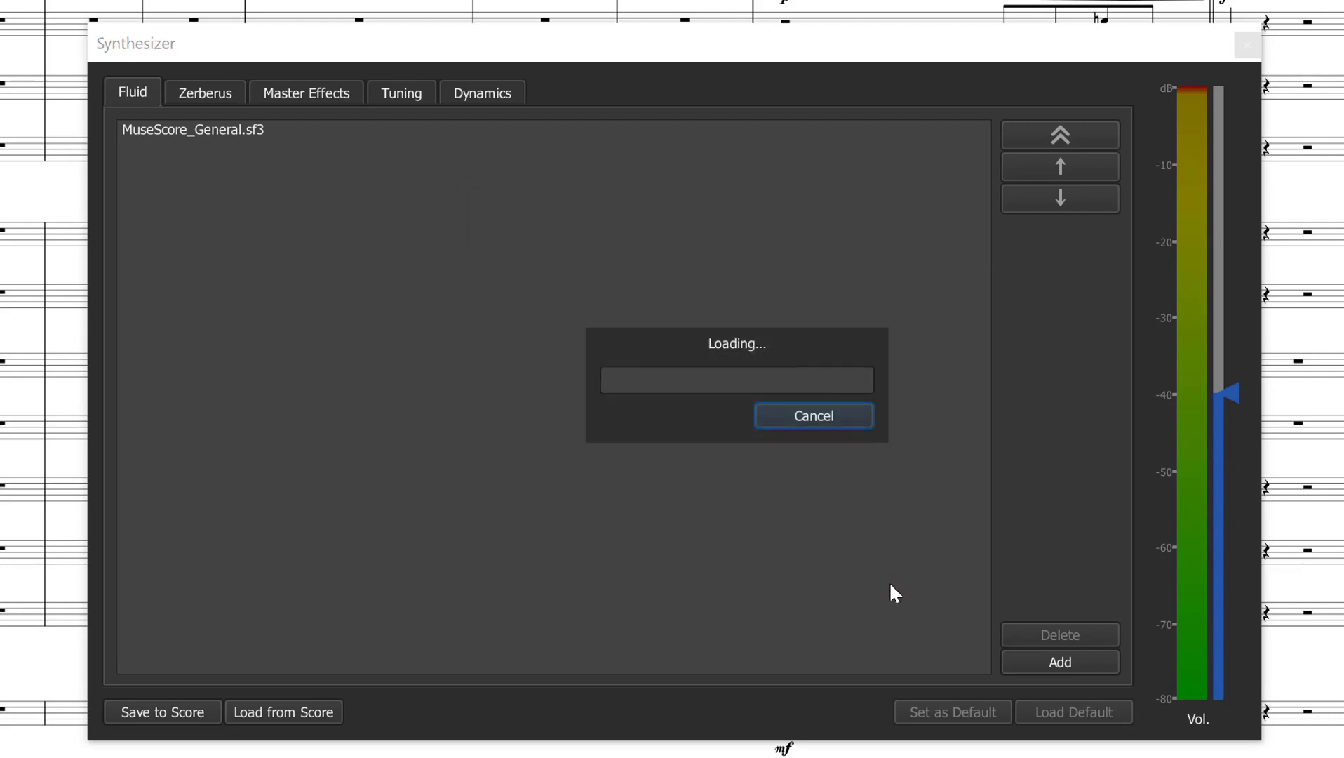
click(842, 145)
click(844, 131)
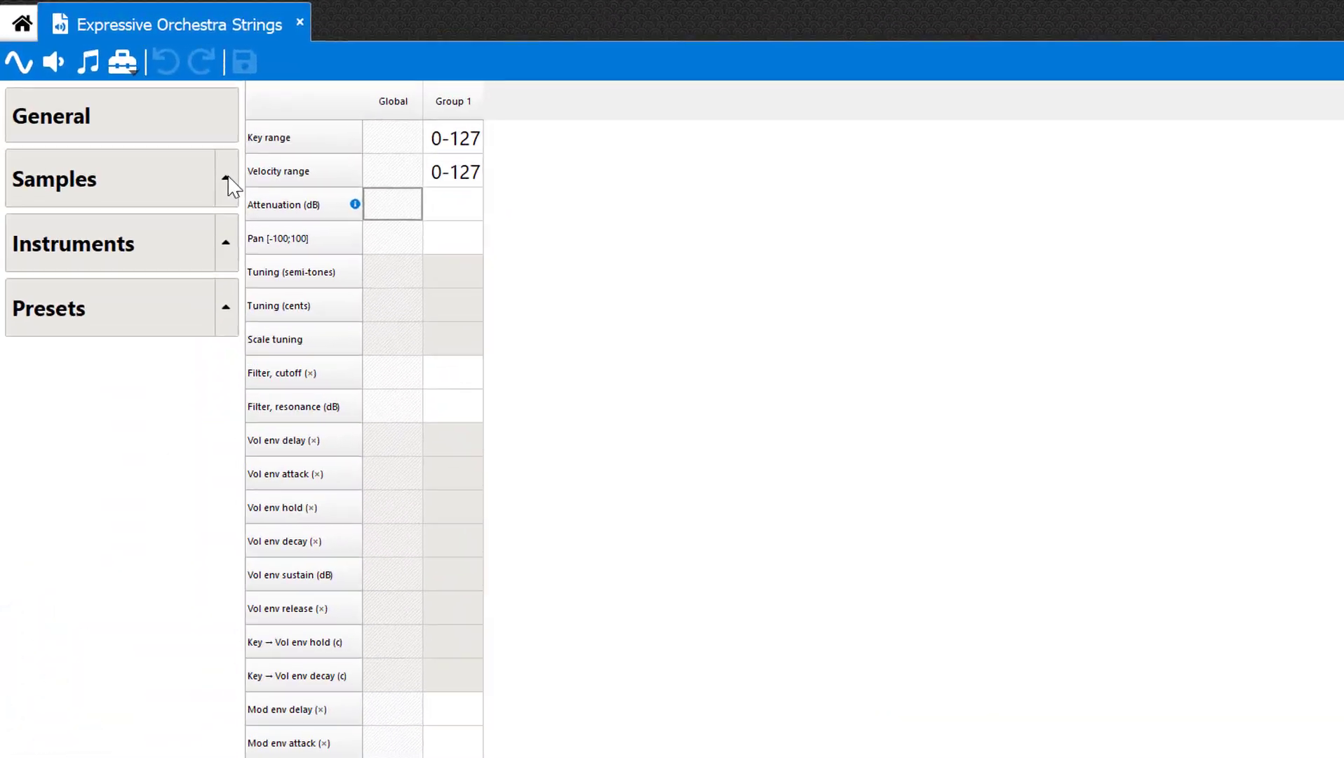
View the waveforms of several samples in the Expressive Orchestra Strings SoundFont, including -MM JAZZ A#2, -MM SLAP B.2 and -MM JAZZ D 4.
click(217, 184)
click(153, 251)
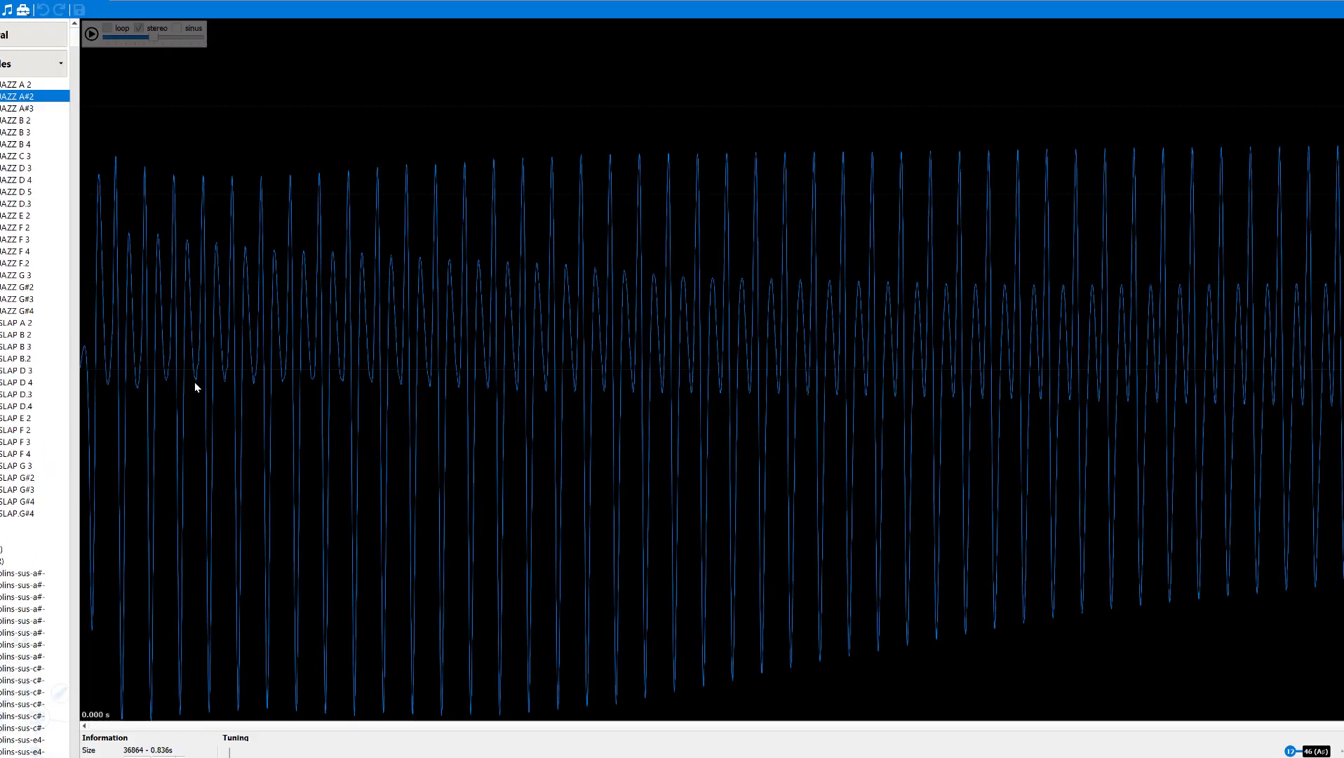
click(17, 263)
click(17, 358)
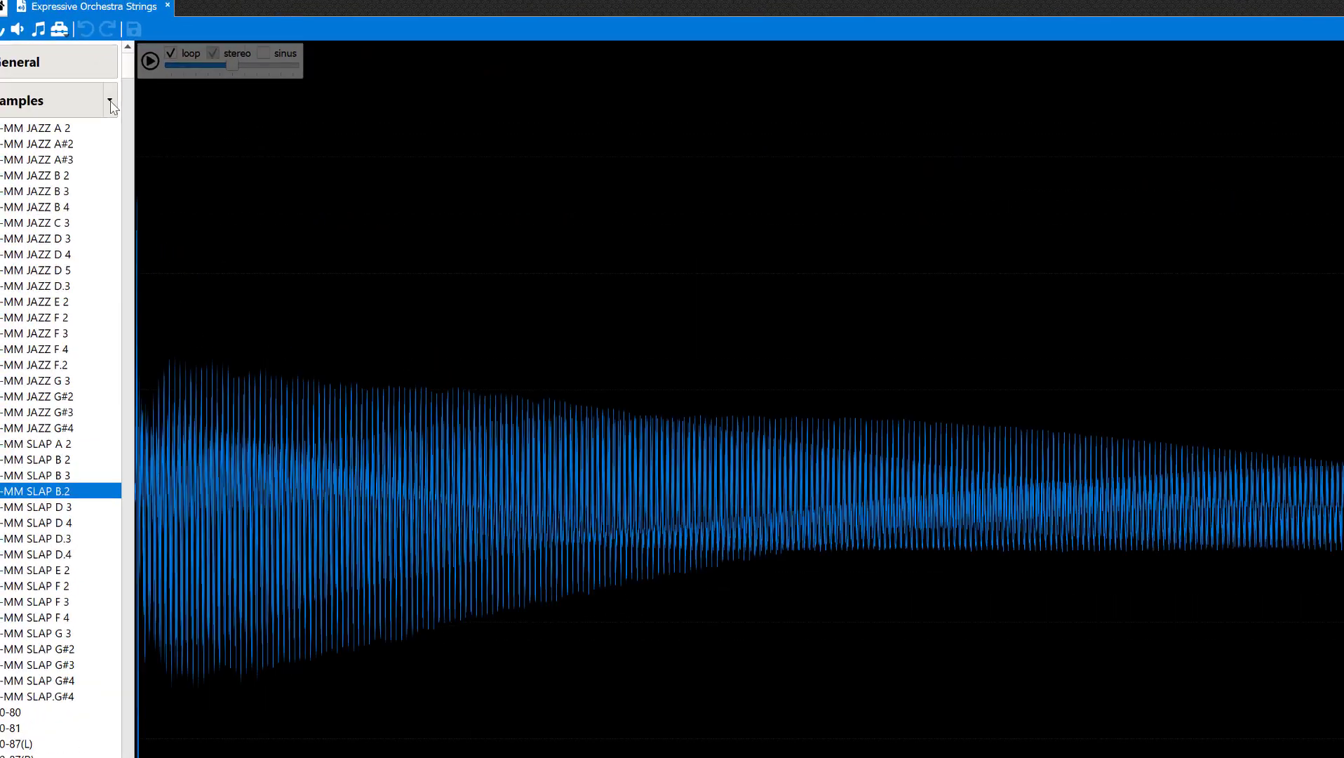
click(7, 161)
right_click(7, 161)
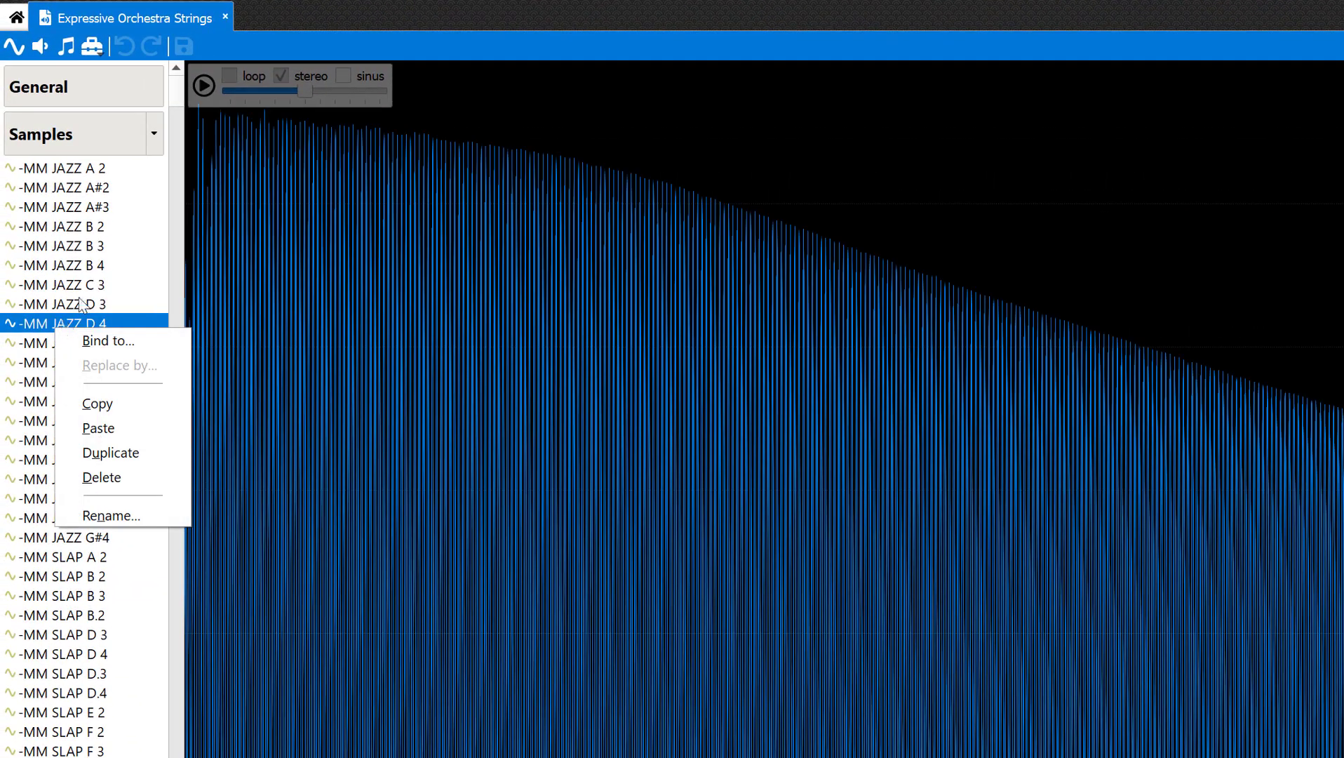
Collapse the sample list and display the parameters of the Alto Sax Layered instrument.
click(151, 137)
click(129, 193)
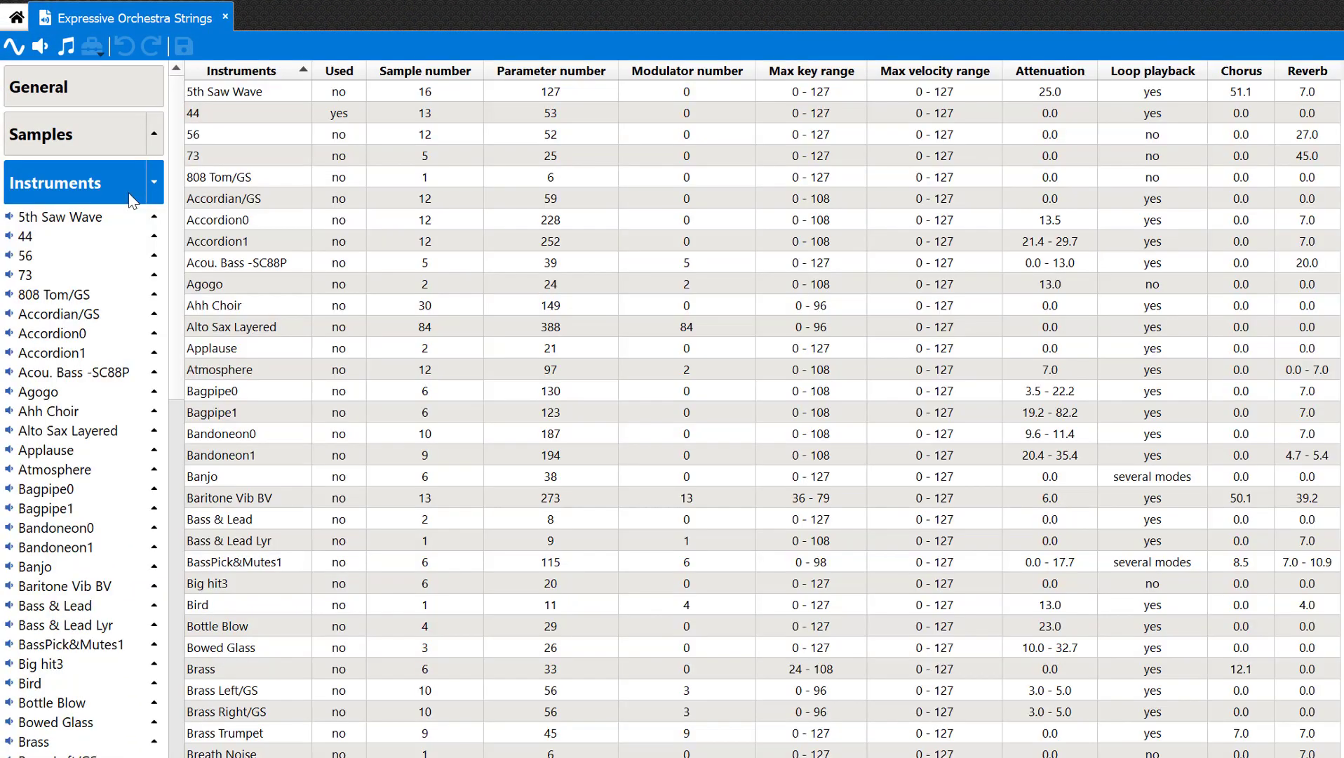
click(70, 430)
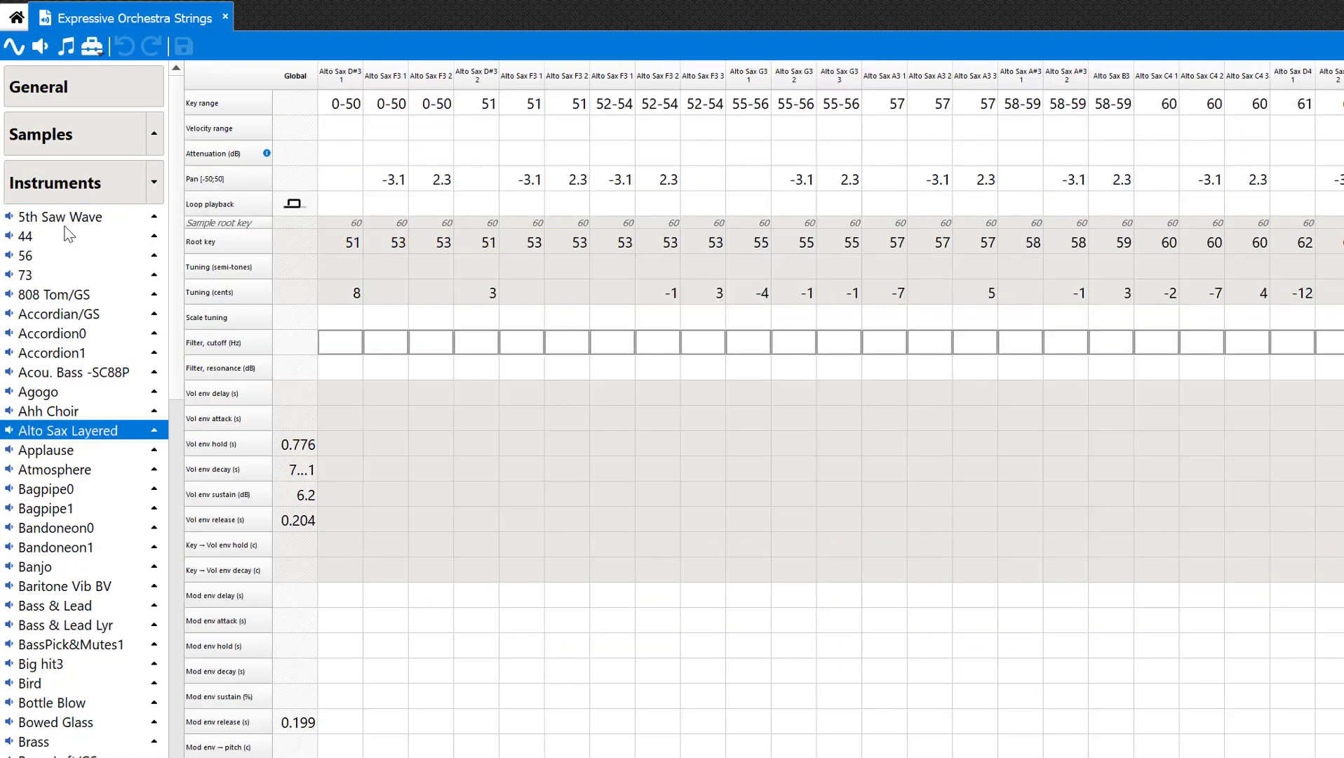
Collapse the instrument list and open one of the SoundFont's presets for inspection.
click(80, 184)
click(70, 231)
click(64, 327)
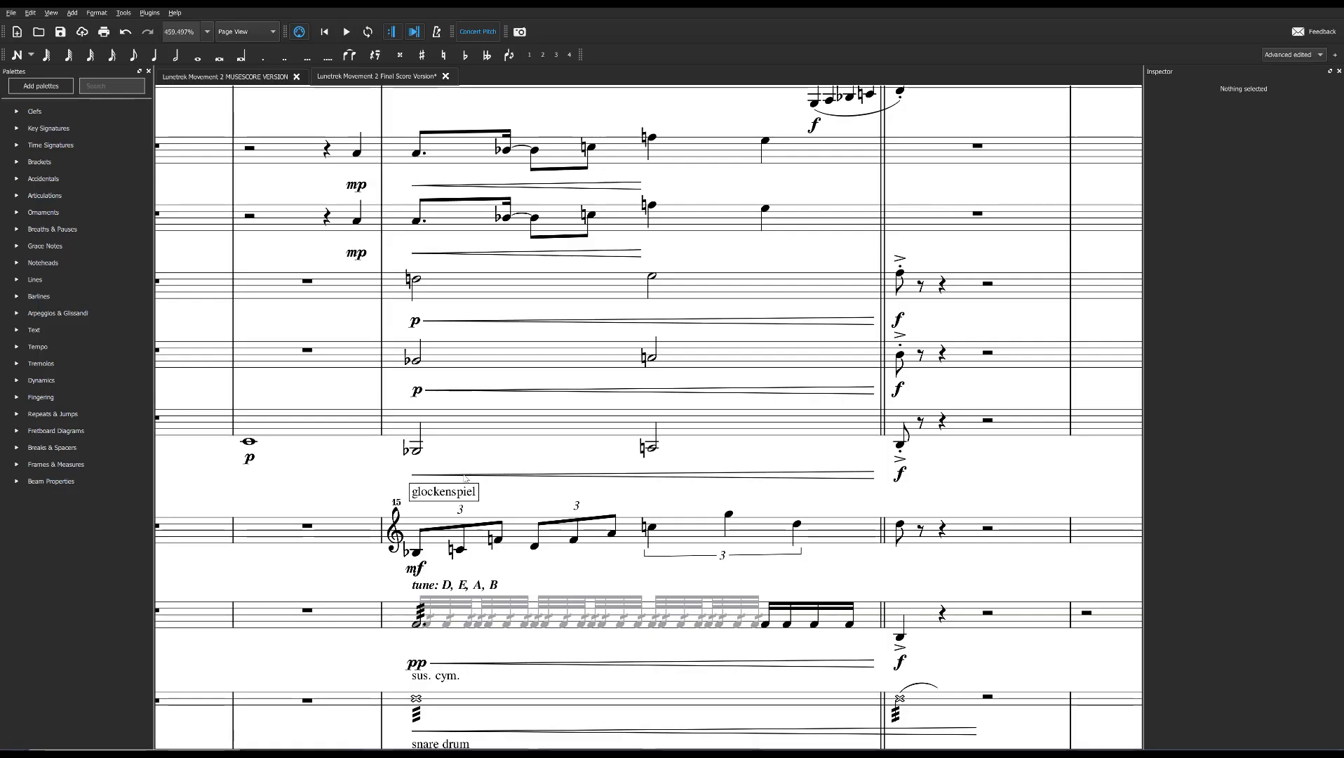
Set the velocity change of the Tuba's crescendo hairpin above the glockenspiel marking to 127.
click(870, 475)
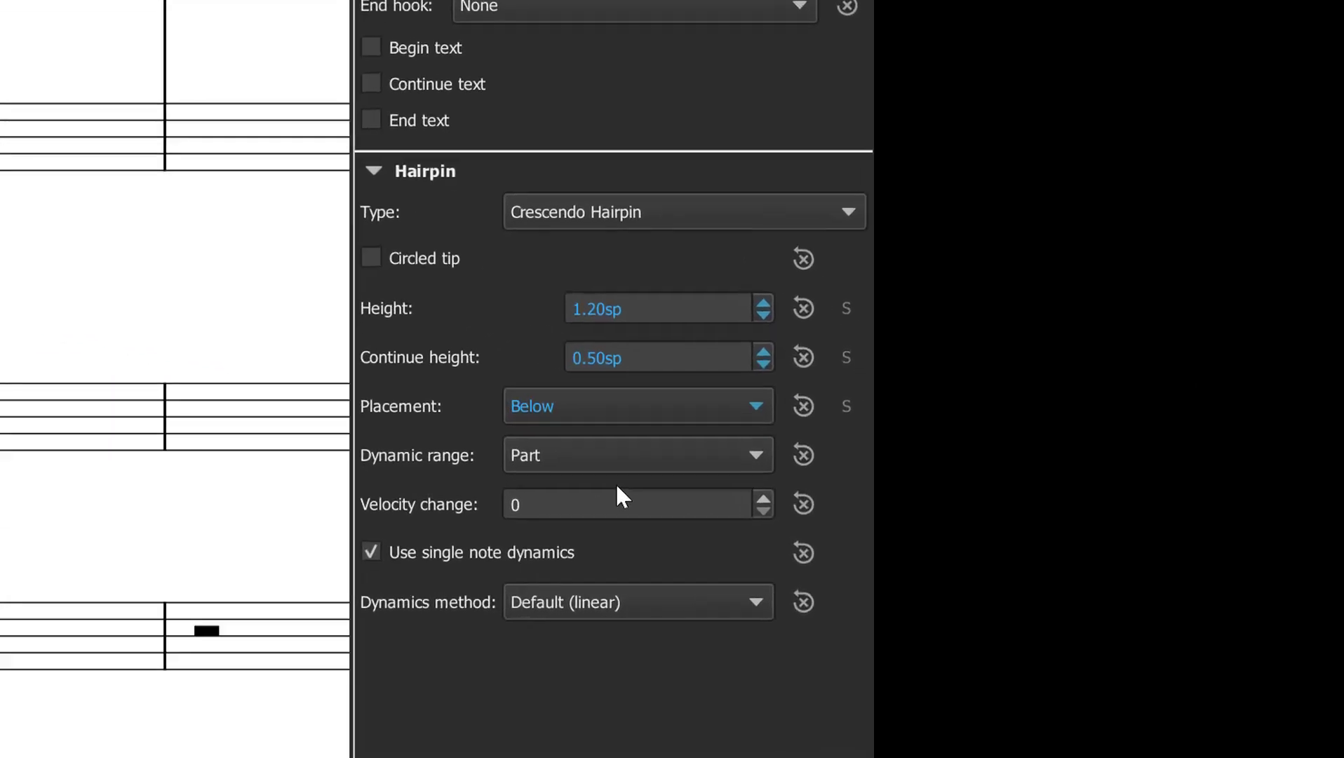
click(1084, 547)
double_click(1047, 546)
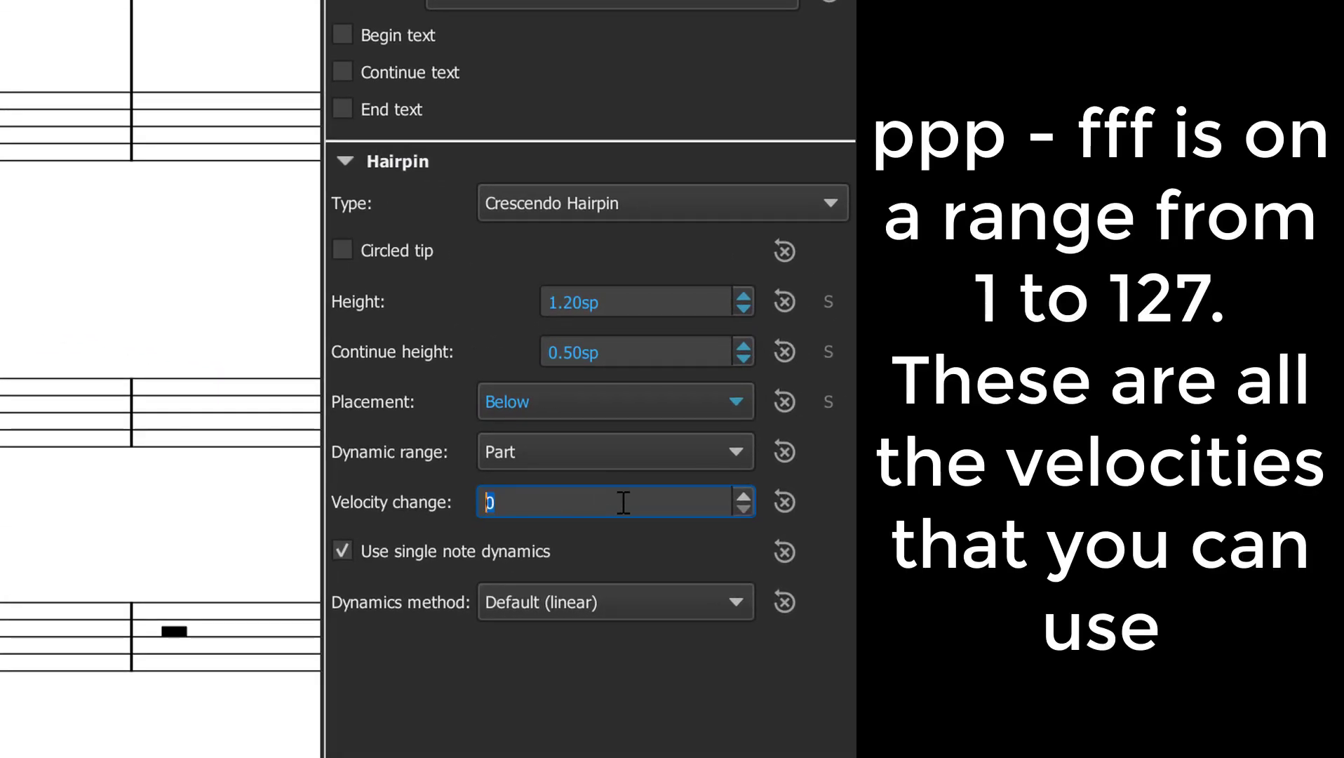
text(127)
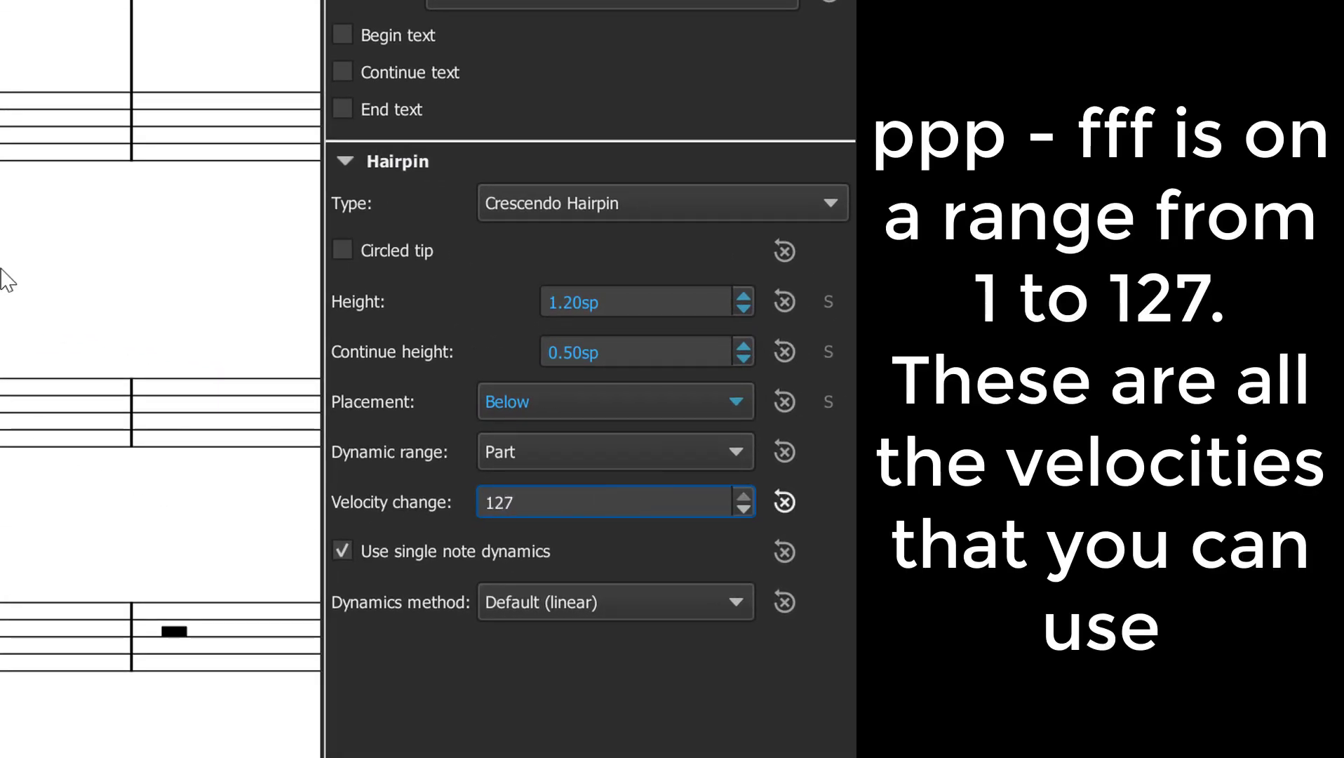
click(1, 268)
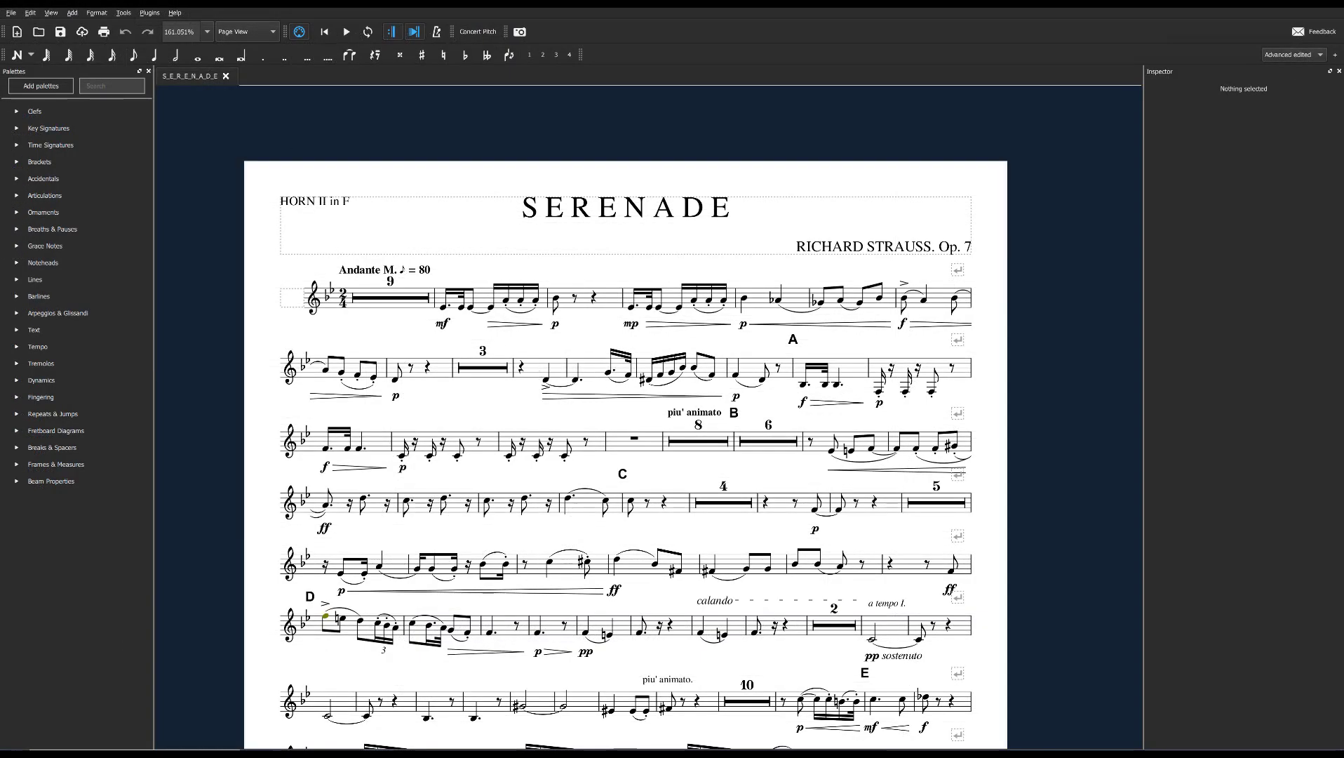
Open the mixer for the Serenade horn part and bring up the sound choices for its French Horns Expr. track.
click(49, 14)
click(71, 129)
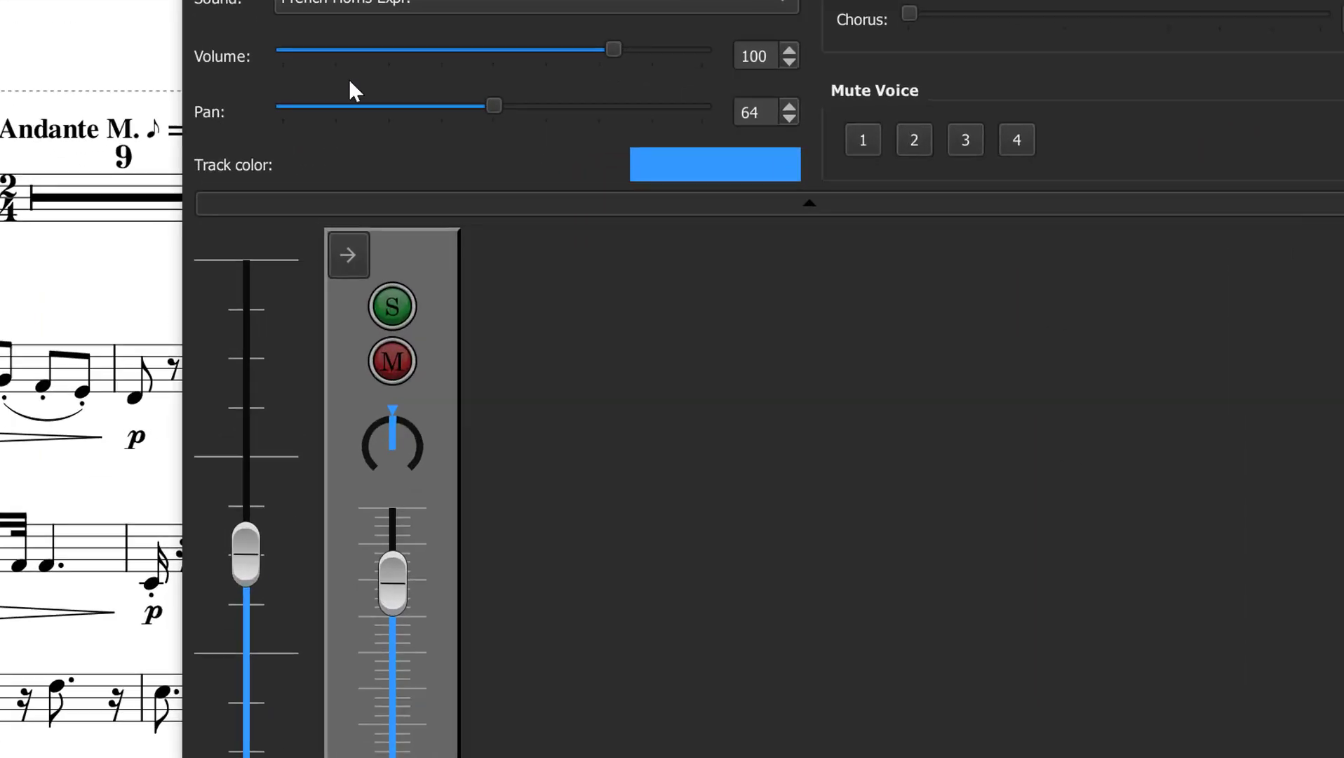
click(350, 4)
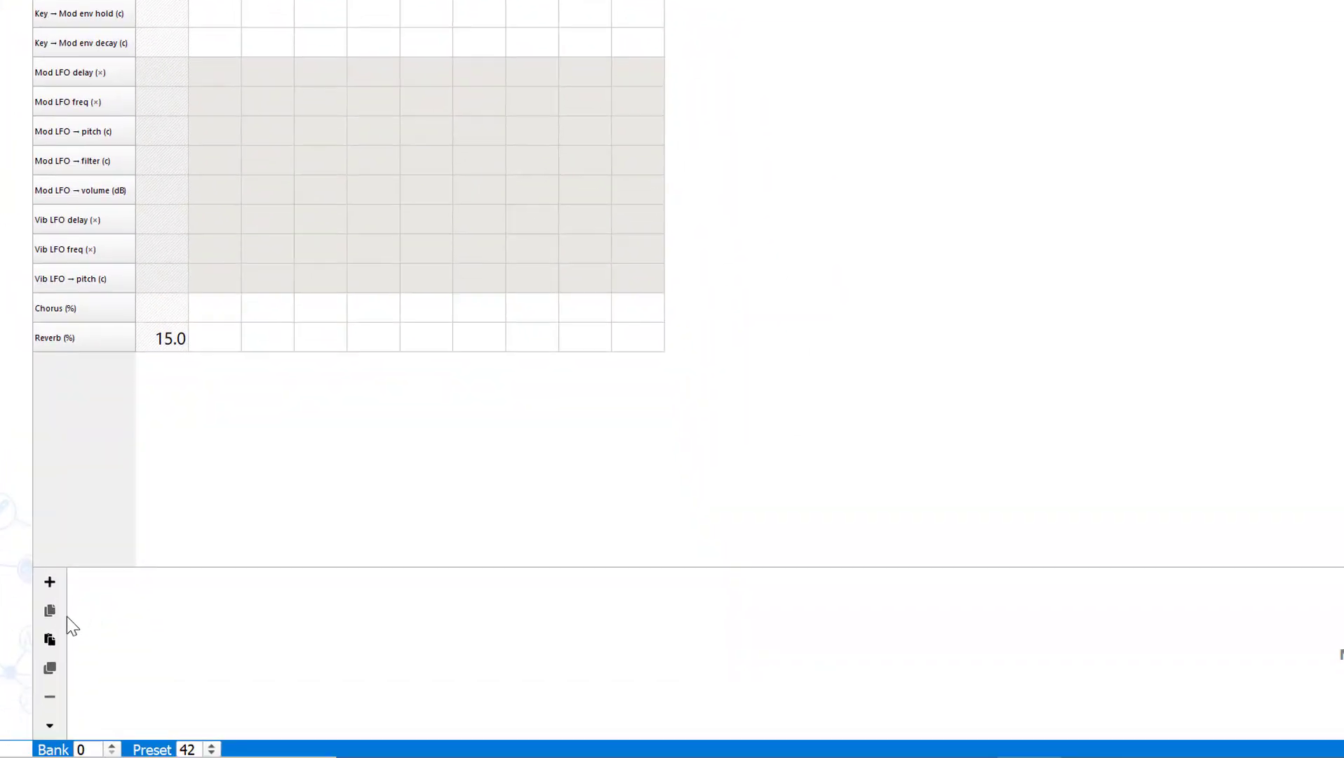
Add a modulator to the Cello preset with CC-002 Breath controller as its source.
click(54, 587)
click(208, 593)
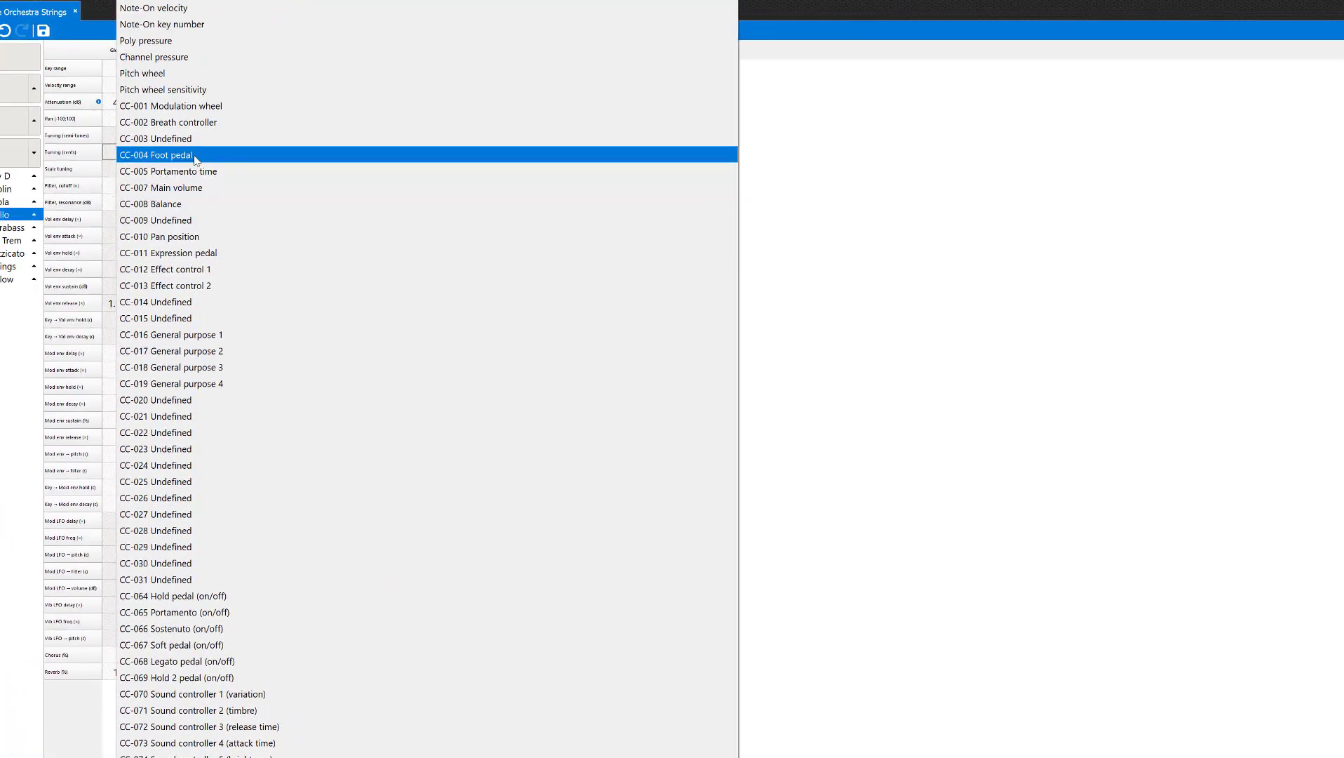
click(197, 124)
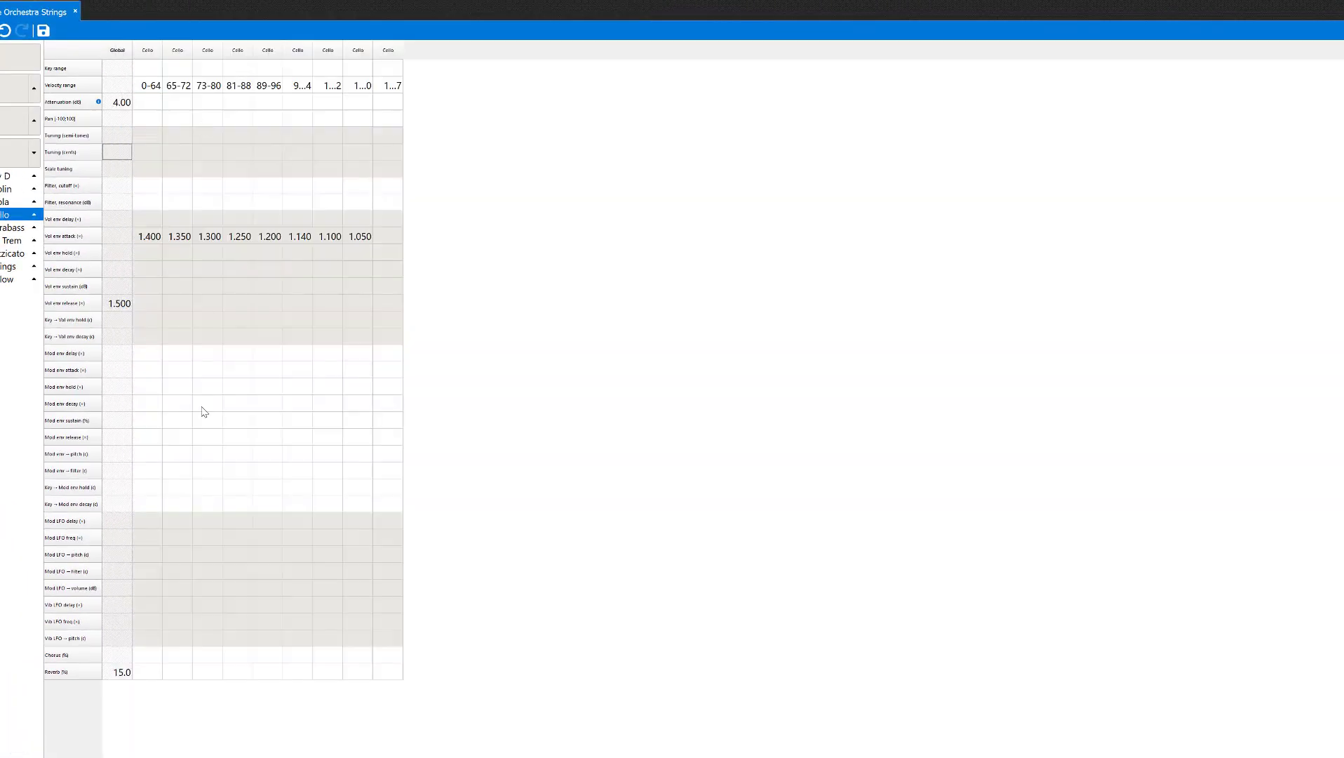
Give the Breath controller modulator a descending linear curve and an amount of 800, and choose its destination.
click(582, 656)
click(666, 665)
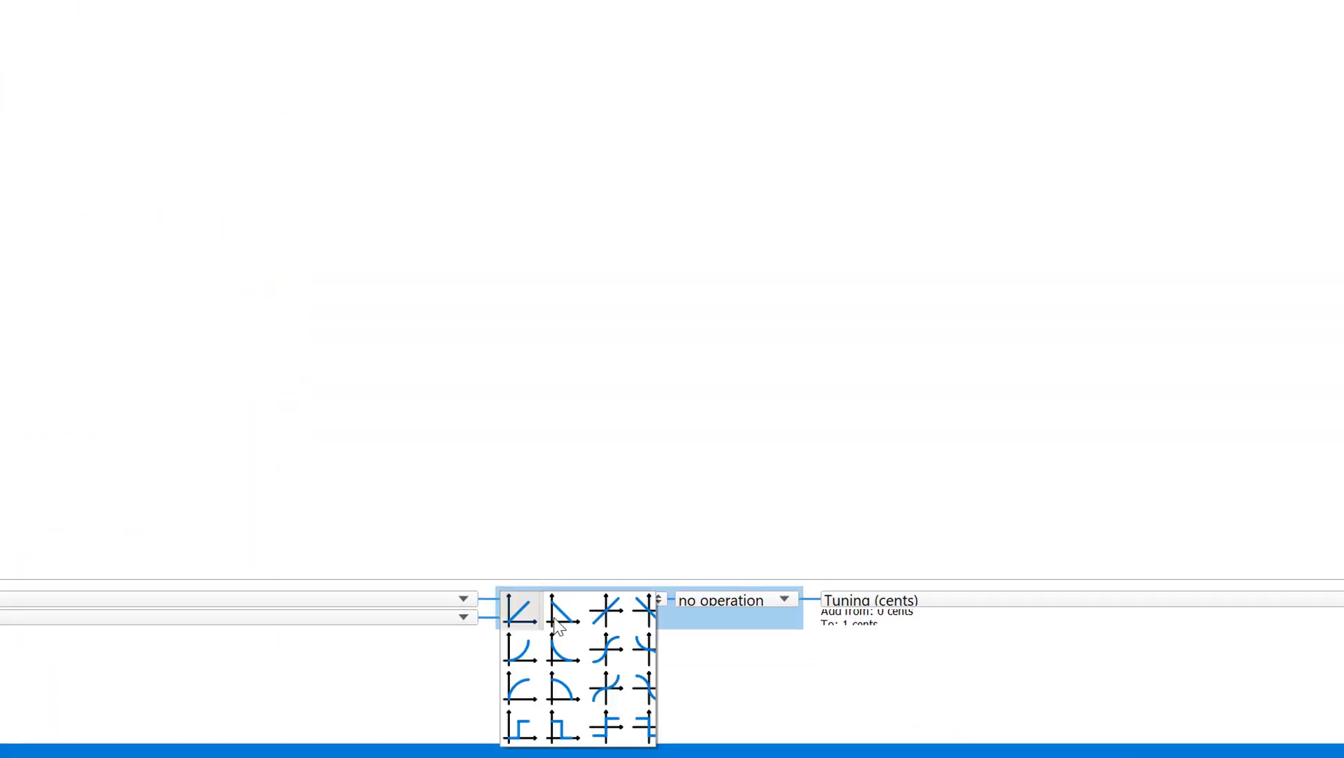
text(800)
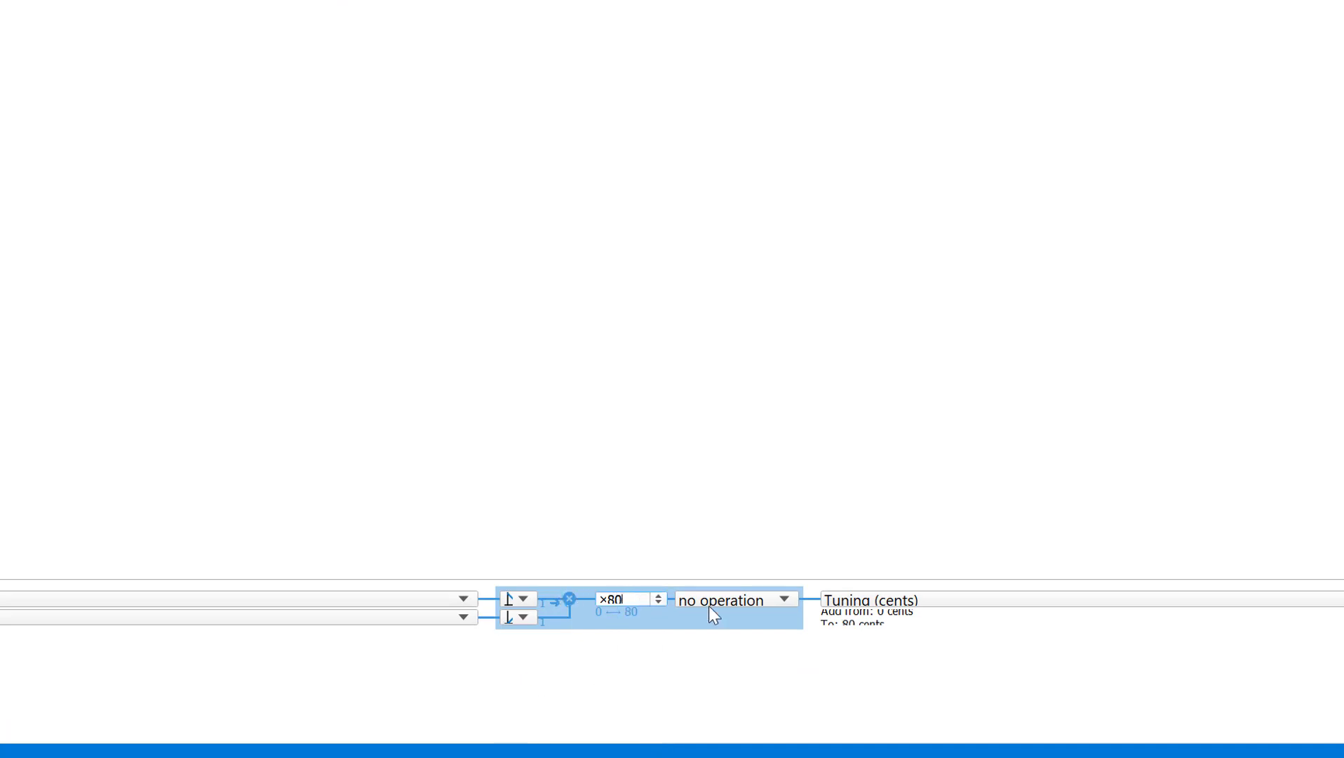
click(870, 599)
click(395, 105)
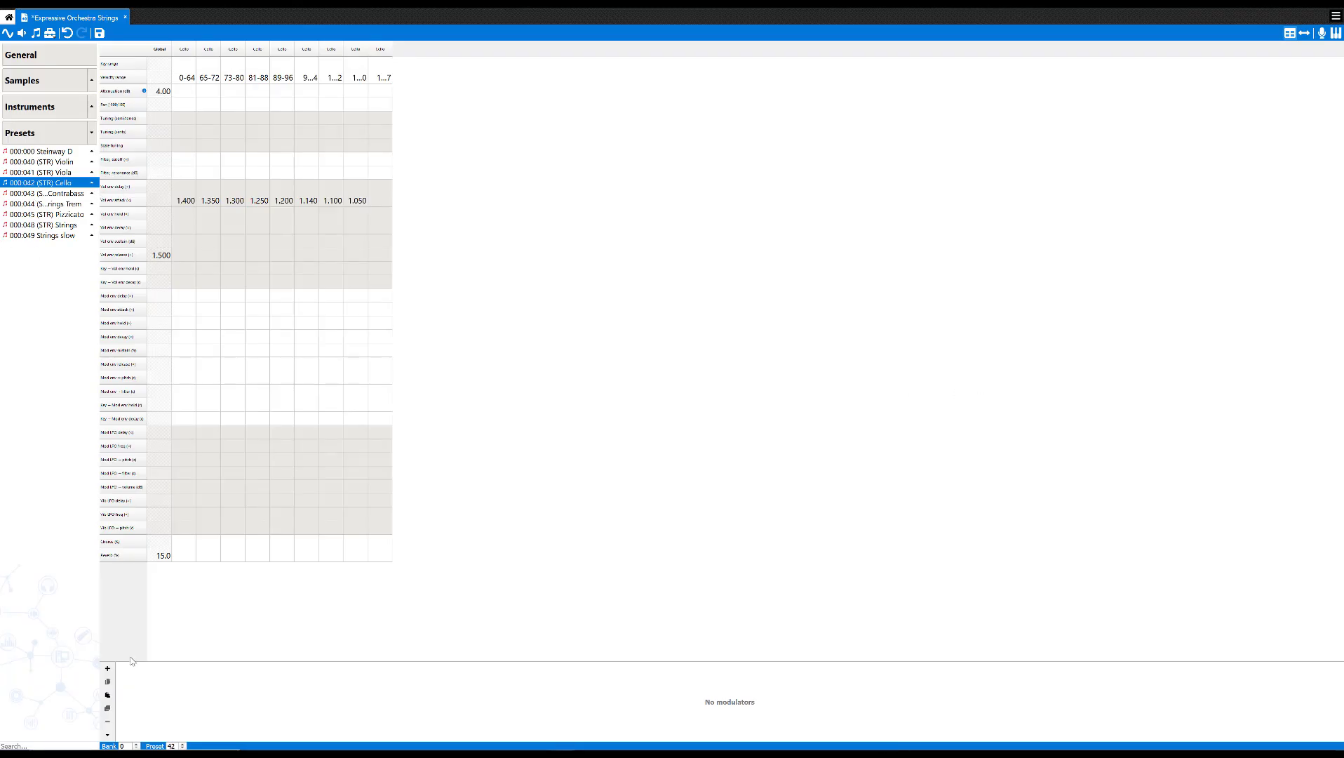
Add a Cello preset modulator from CC-002 Breath controller to Attenuation (dB), with a descending linear curve and an amount of 800.
click(108, 669)
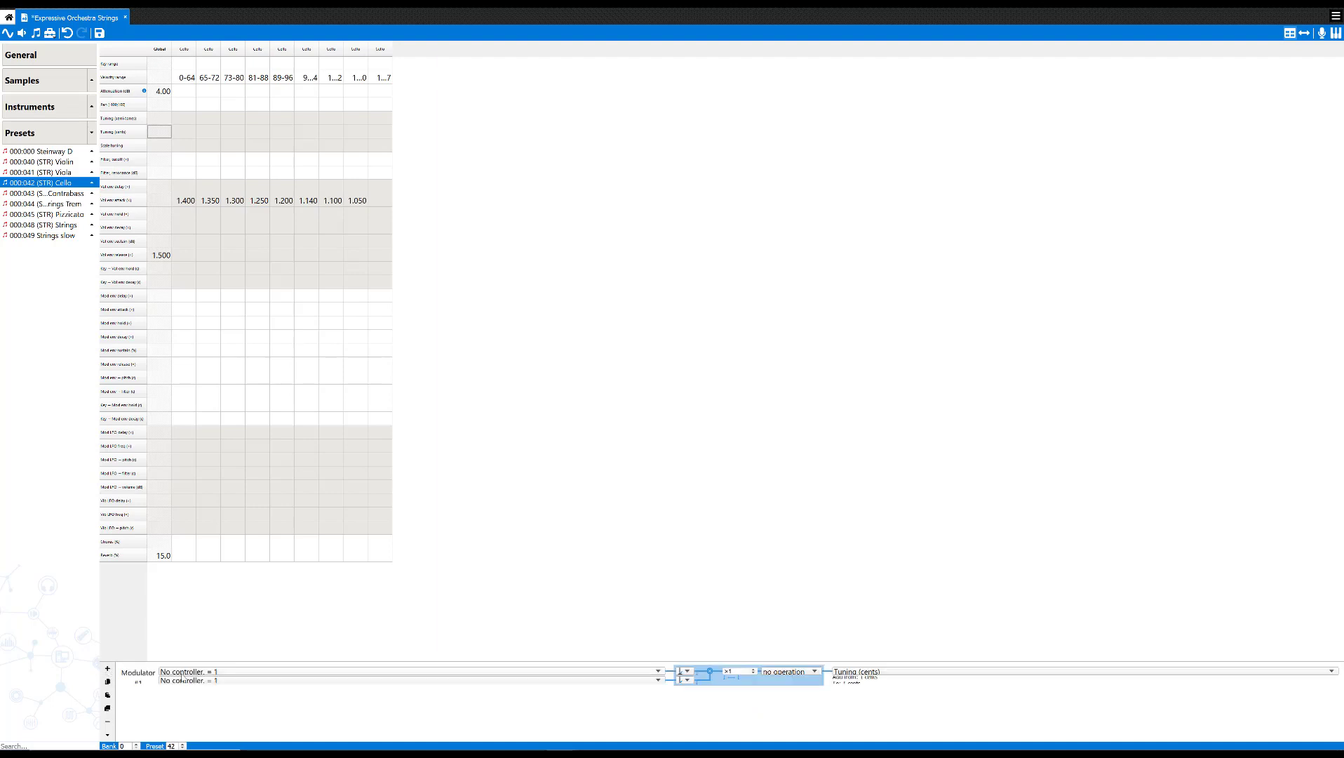
click(186, 676)
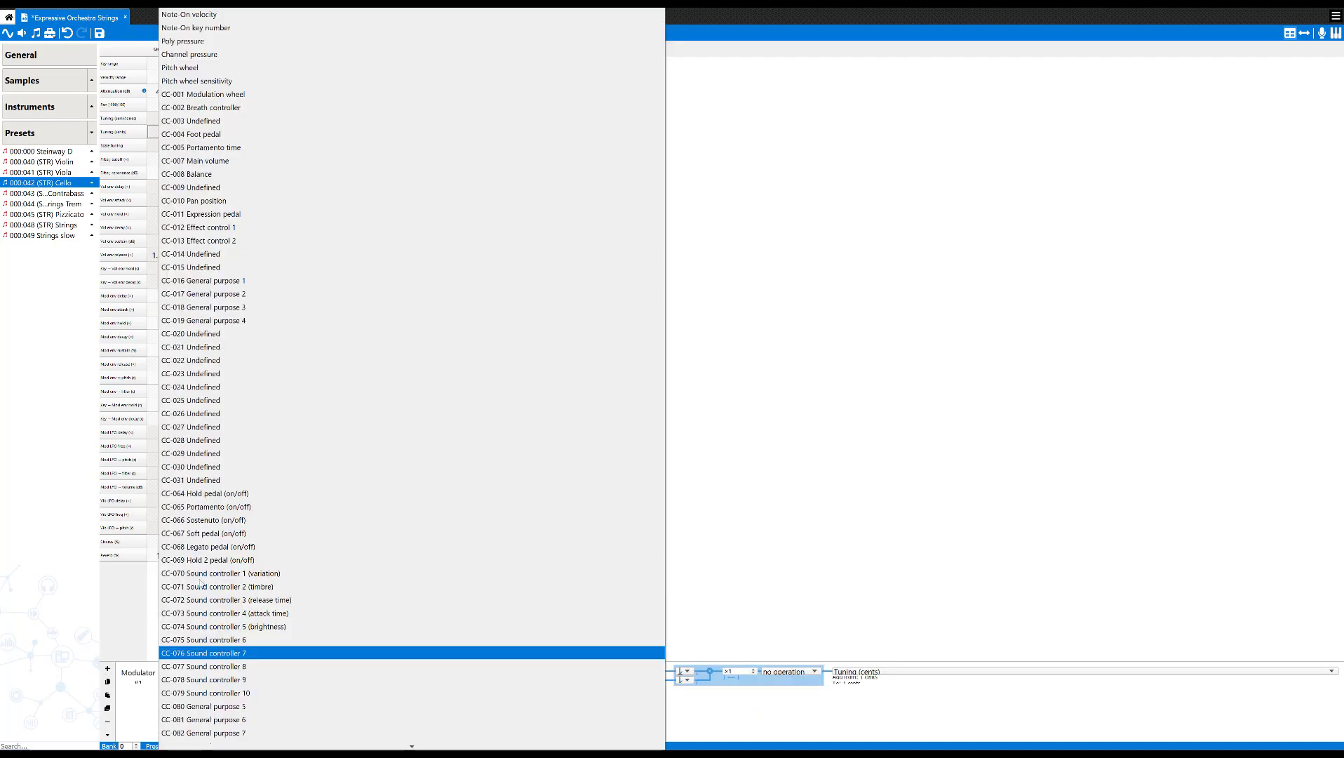
click(210, 107)
click(690, 670)
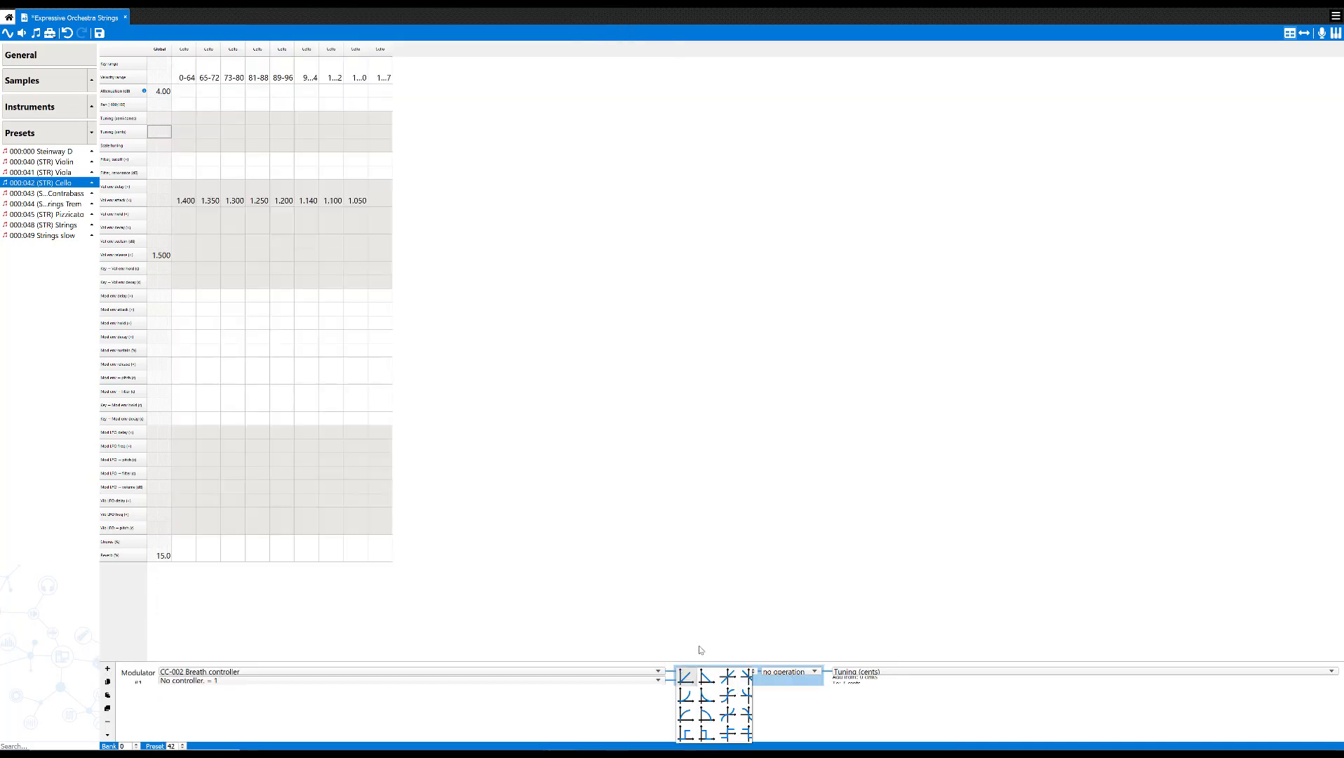
click(710, 680)
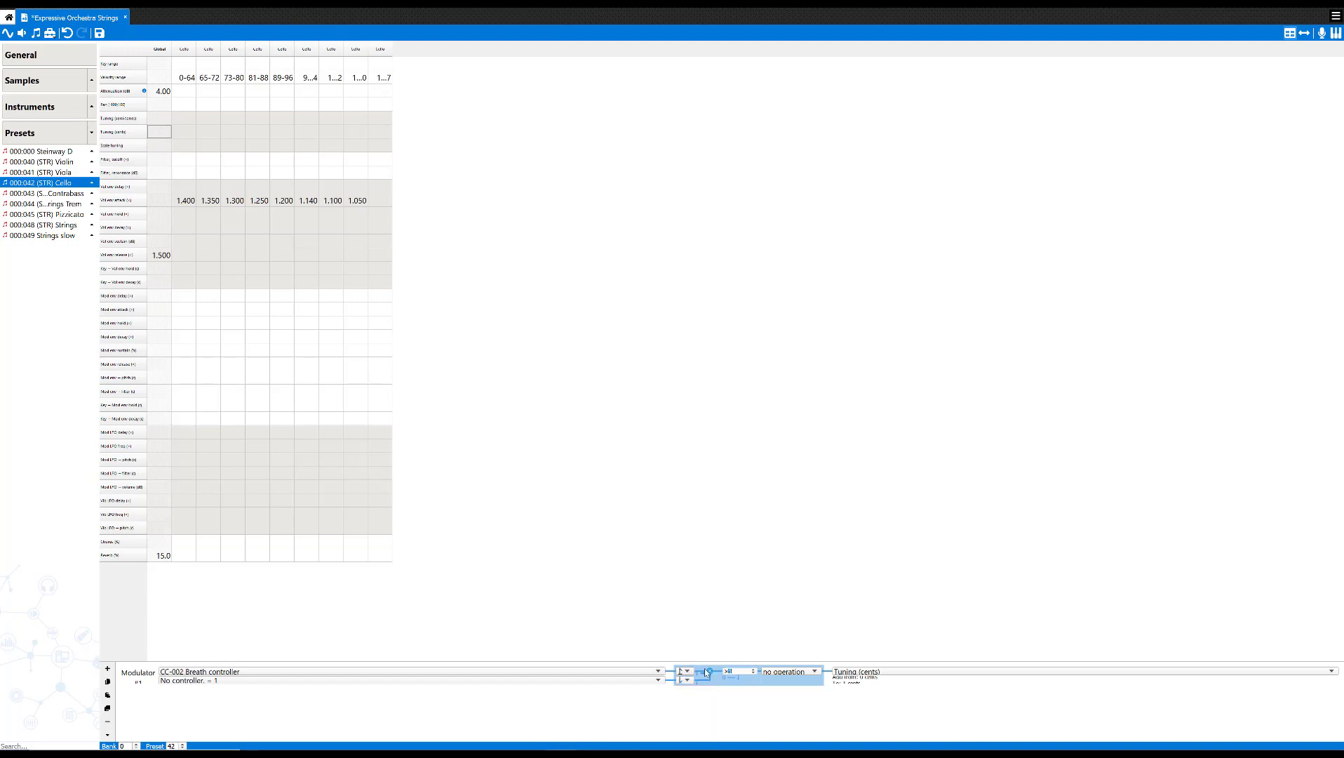
click(861, 673)
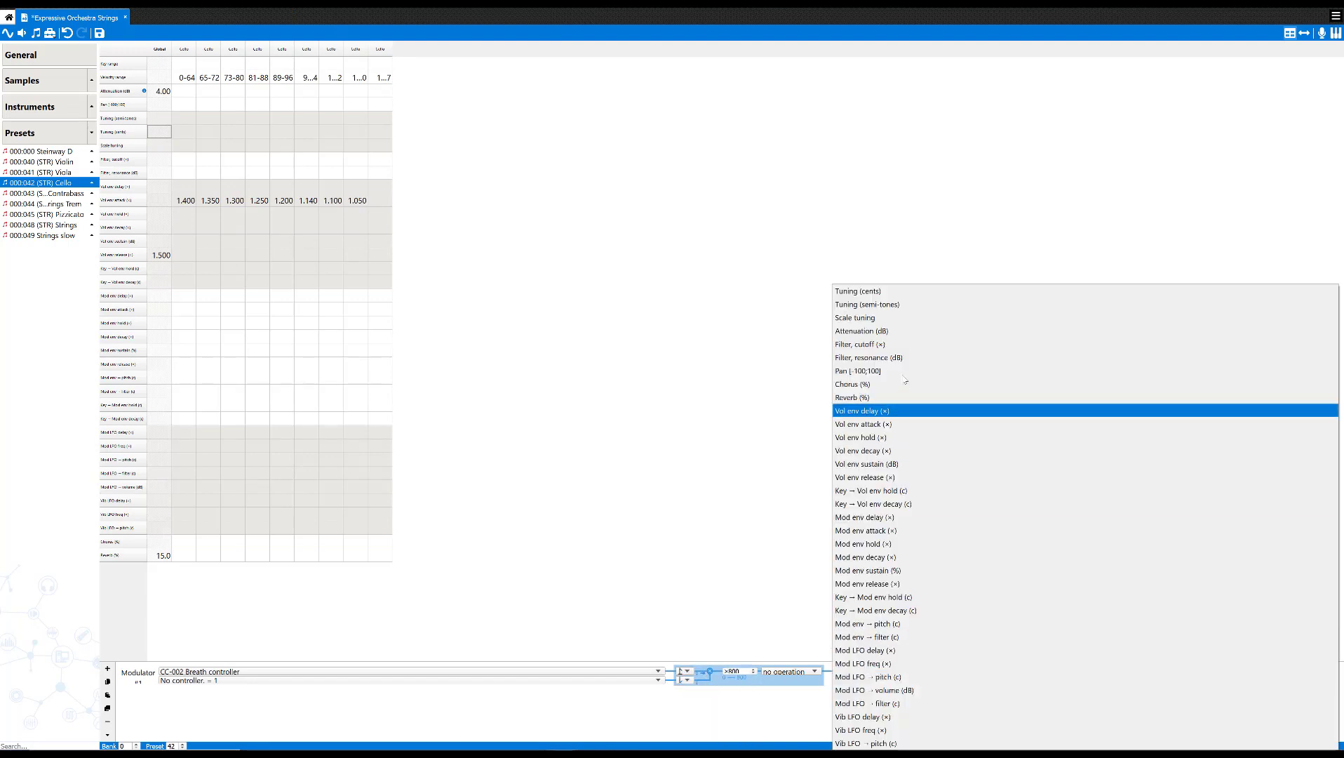
click(903, 336)
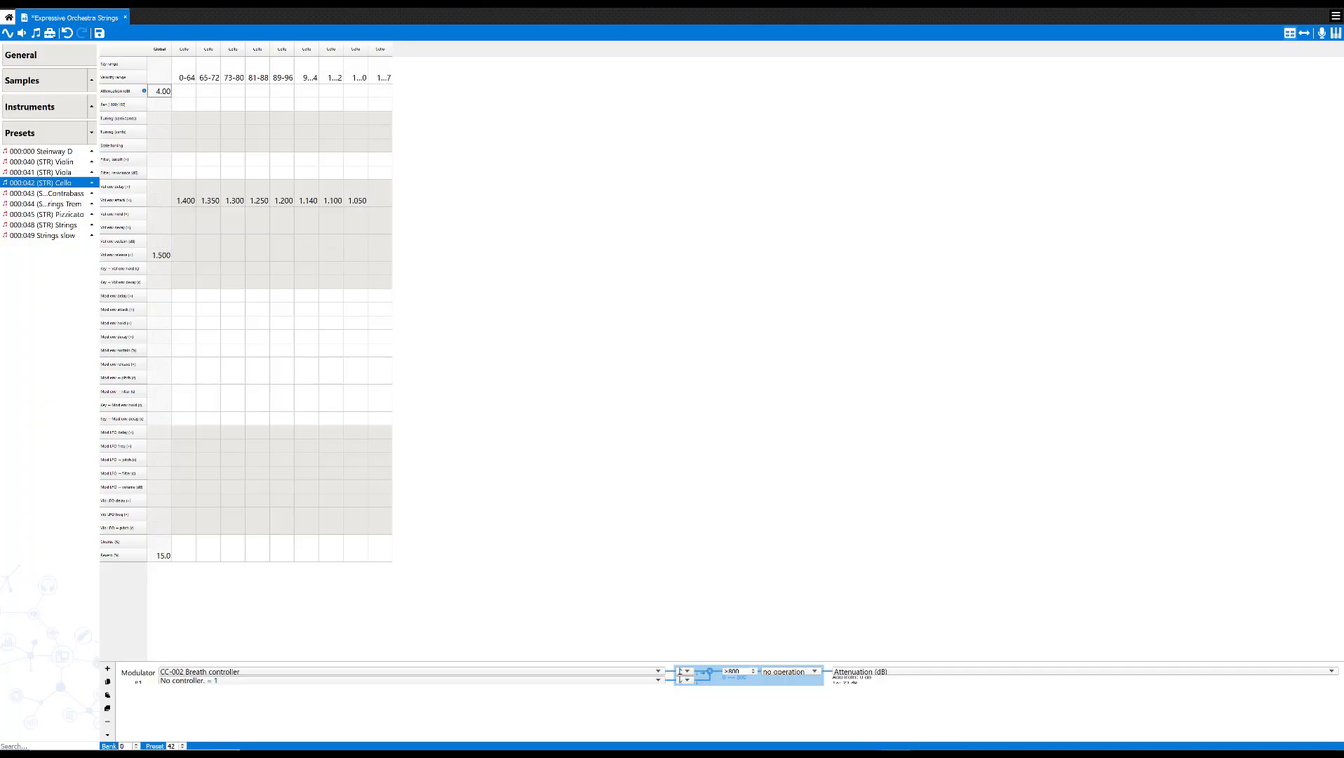
Export the edited Expressive Orchestra Strings SoundFont.
click(1336, 23)
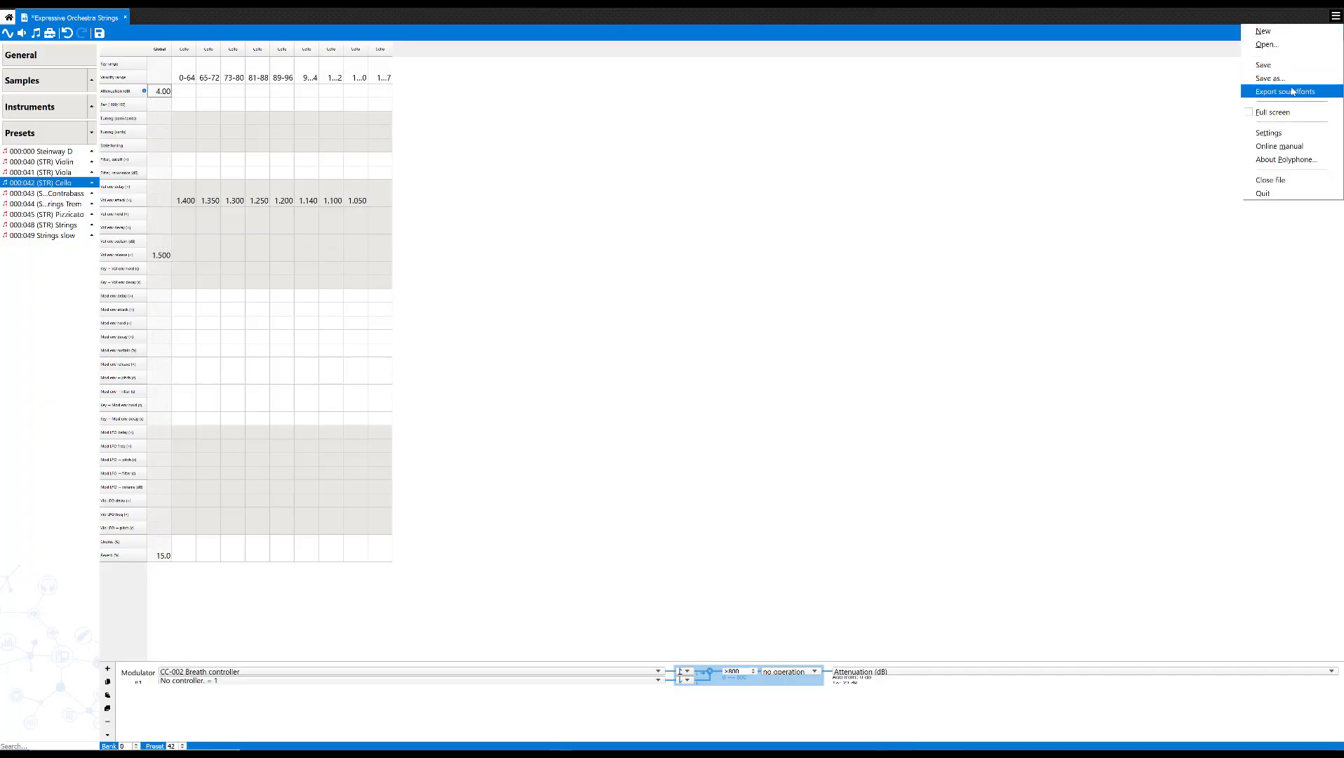
click(1270, 89)
click(660, 426)
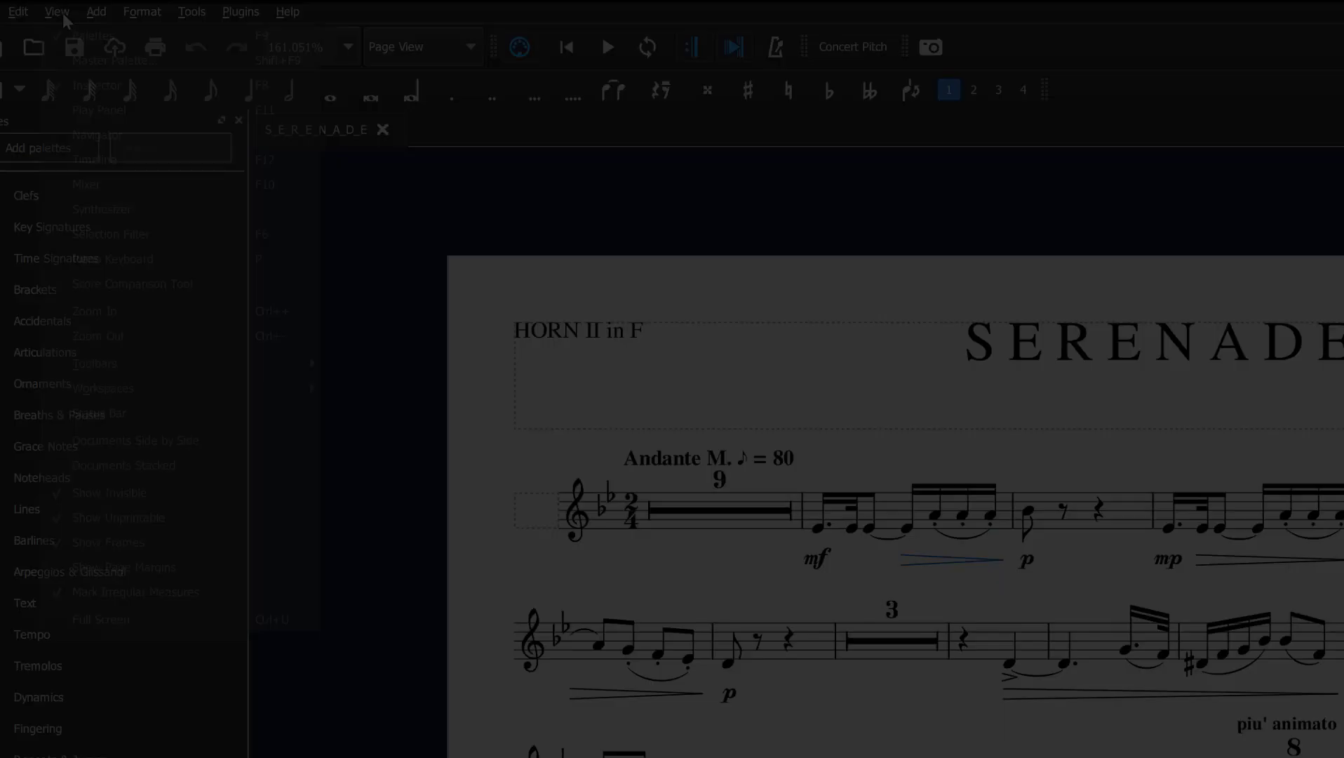
Switch to MuseScore and load Expressive Orchestra Strings.sf2 into the synthesizer's Fluid SoundFonts.
click(42, 8)
click(120, 240)
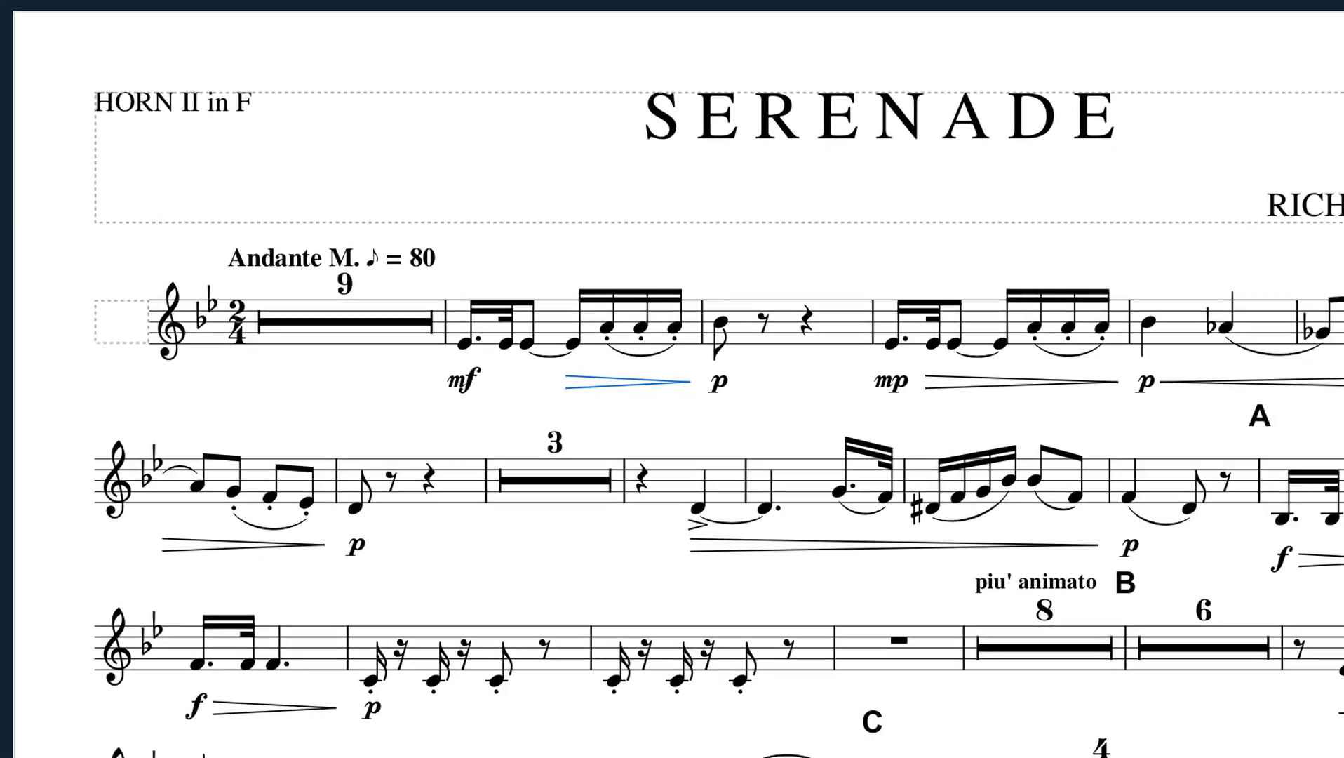
click(1087, 671)
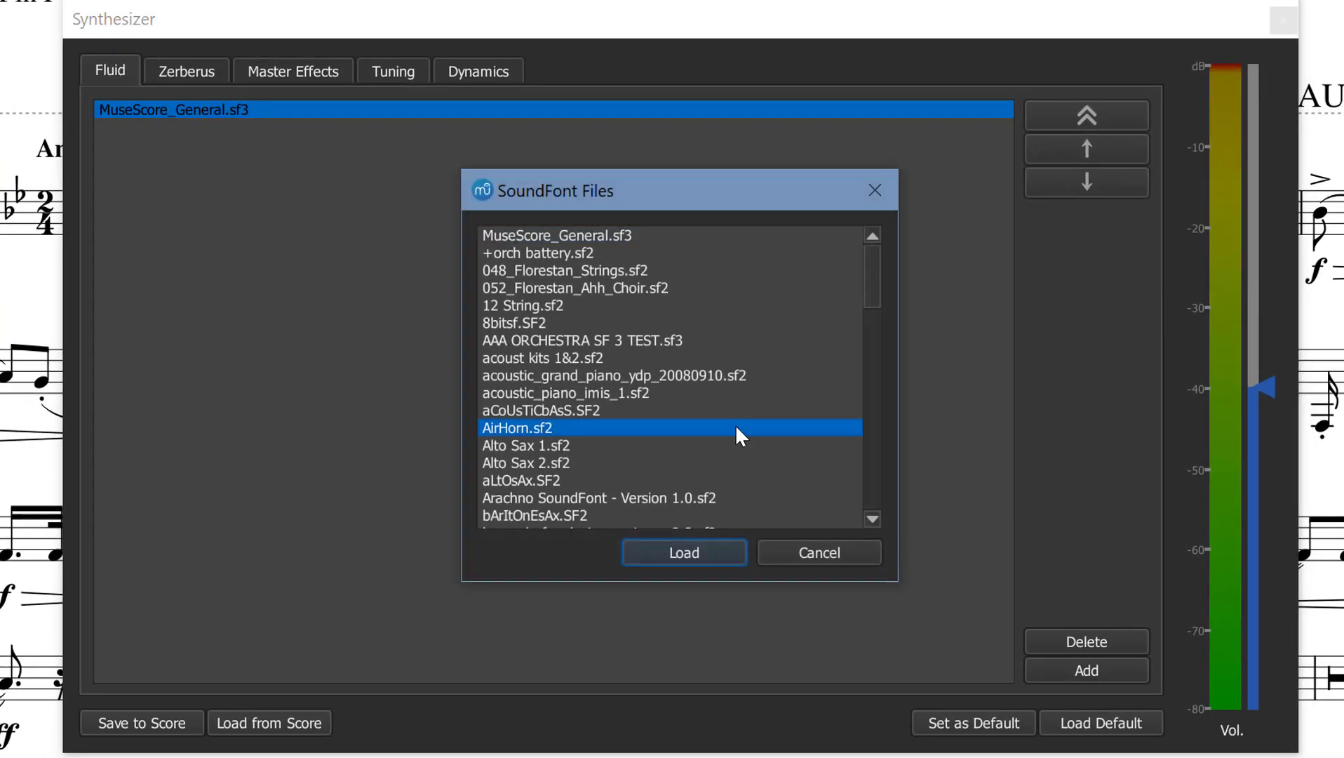
scroll(730, 435, down, 6)
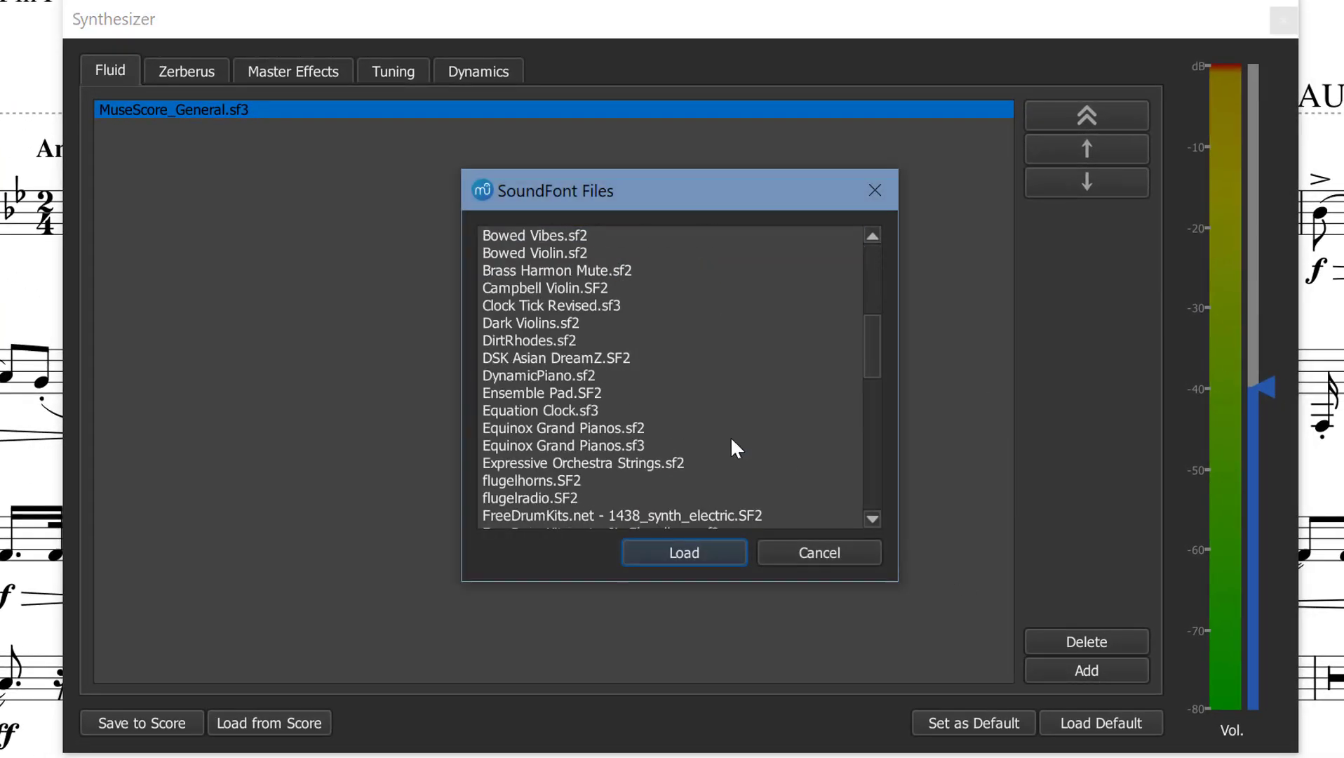
click(604, 462)
click(695, 553)
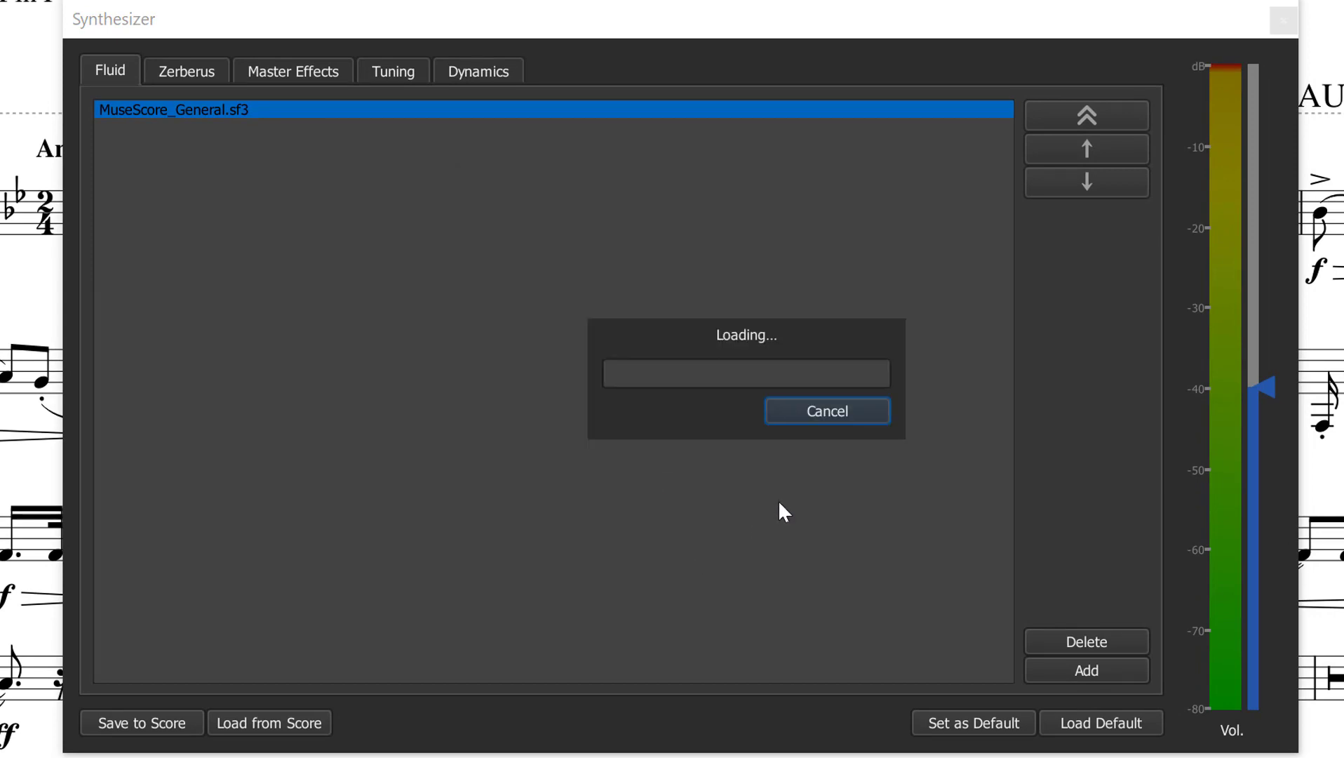